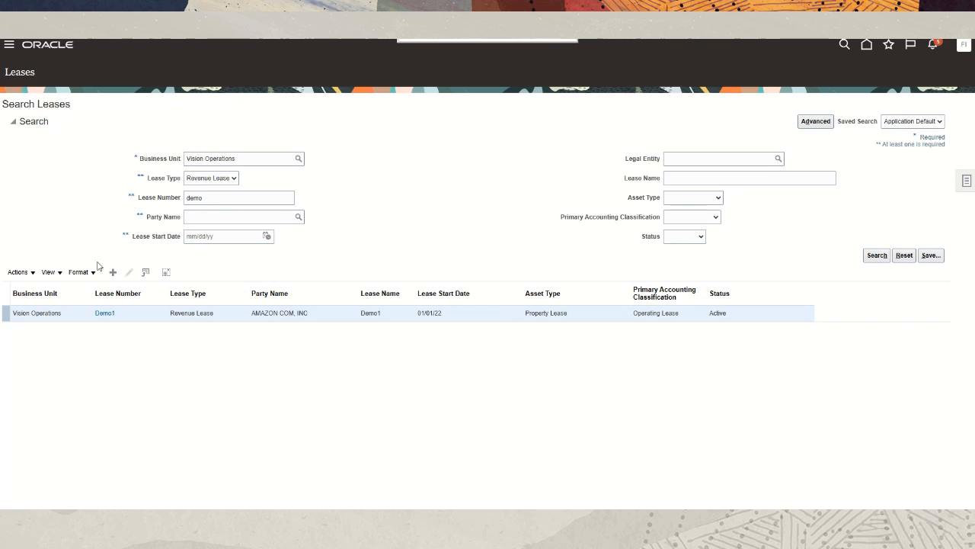
# Step: Start an amendment of lease Demo1 with subtype No Scope Change and commencement date 05/01/22
pyautogui.click(33, 273)
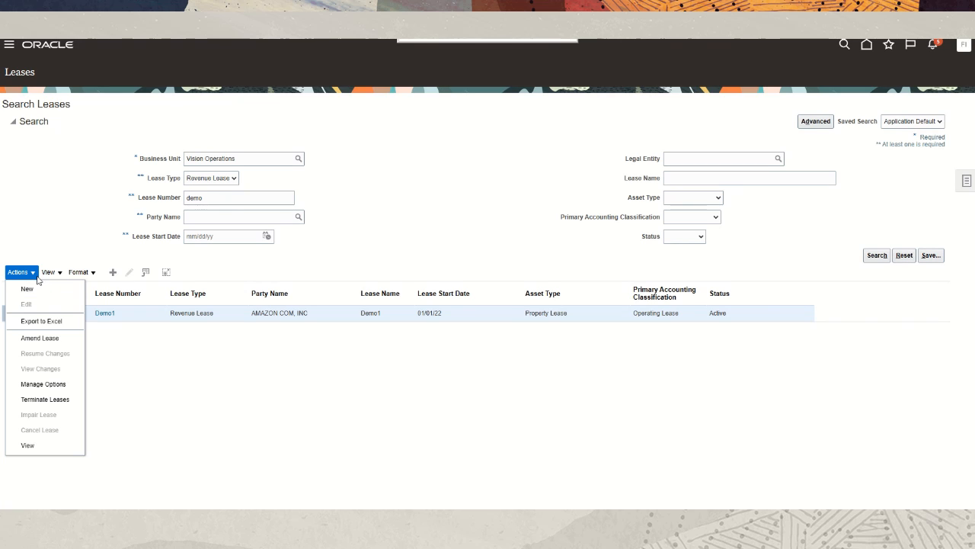
pyautogui.click(56, 341)
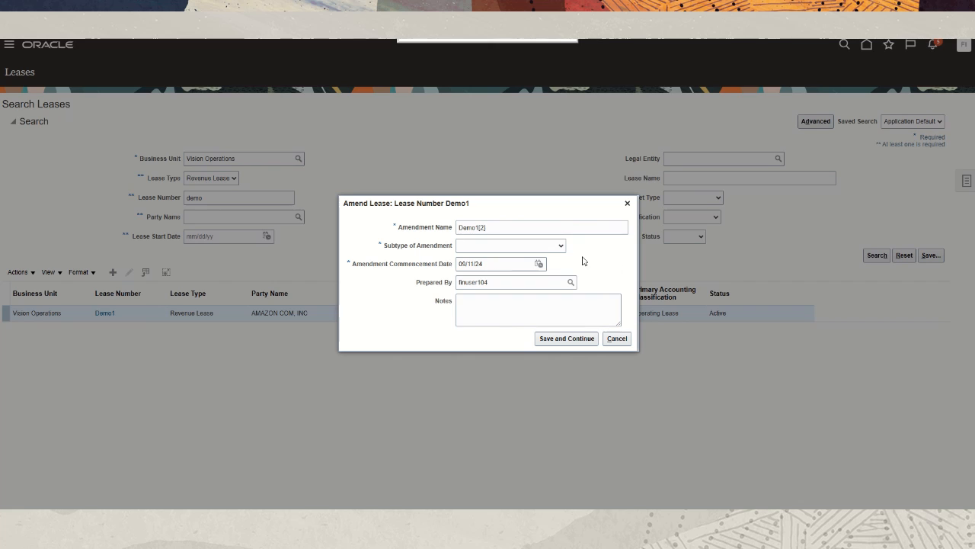
pyautogui.click(561, 247)
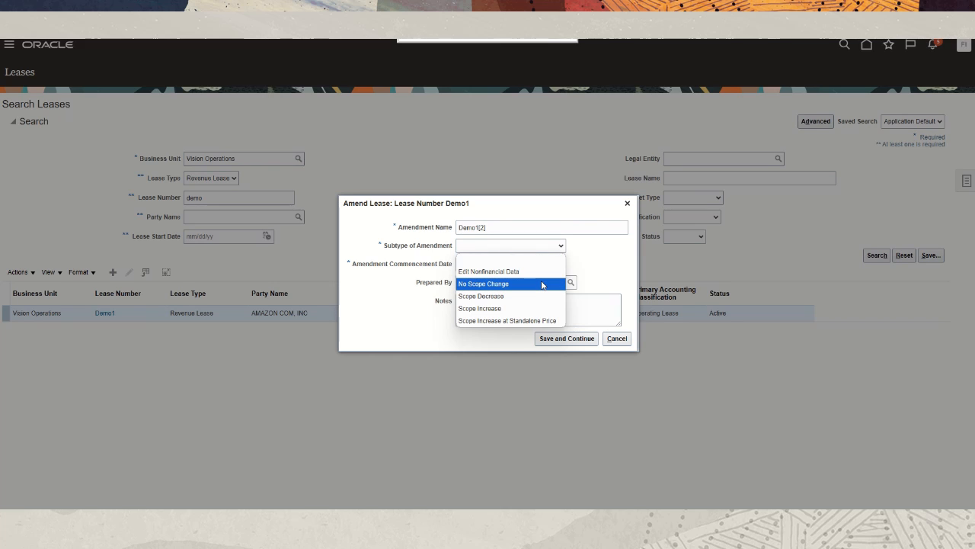
pyautogui.click(543, 284)
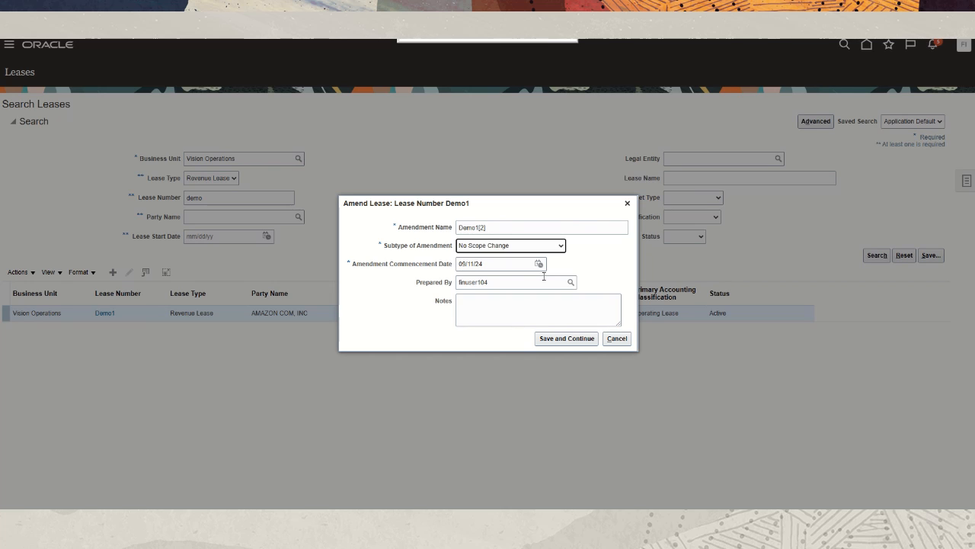
pyautogui.press('Tab')
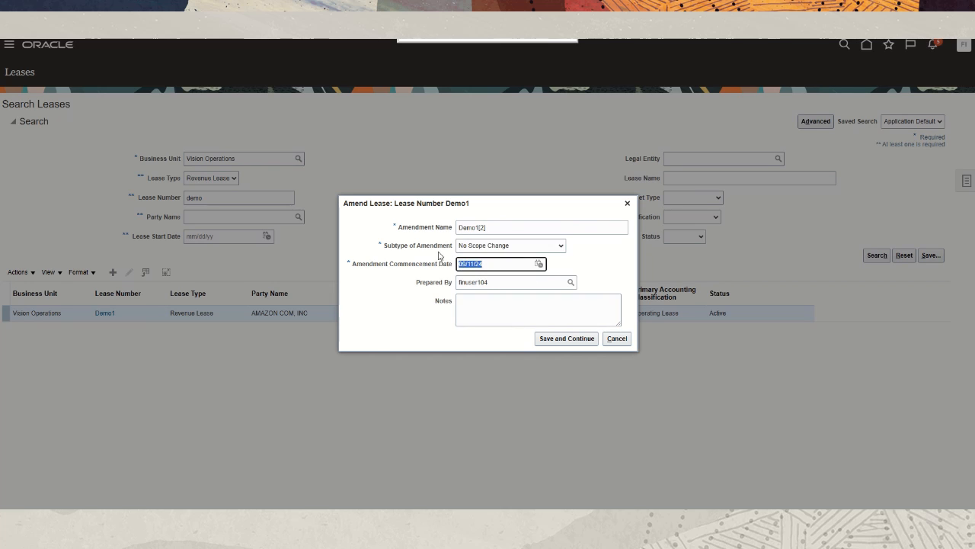
pyautogui.write('05')
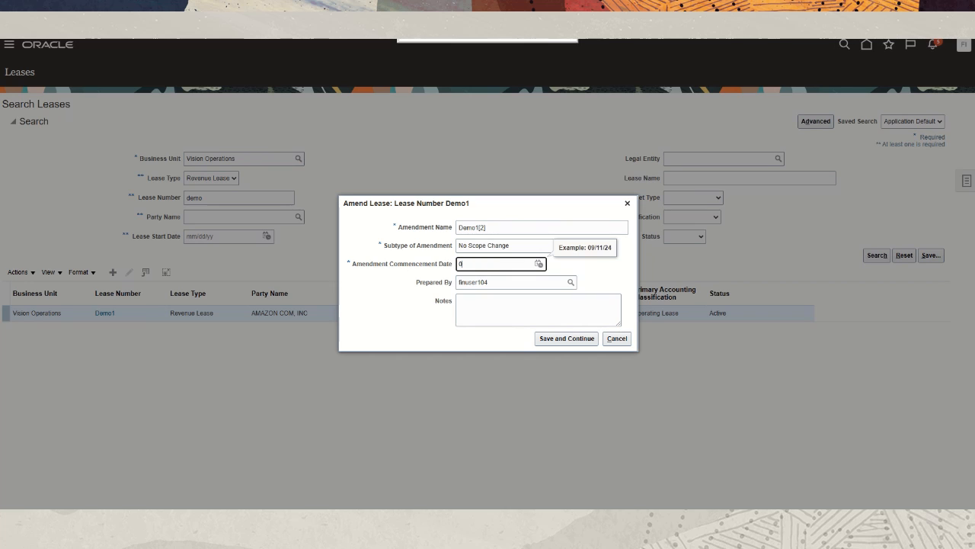
pyautogui.write('/01/22')
pyautogui.click(578, 341)
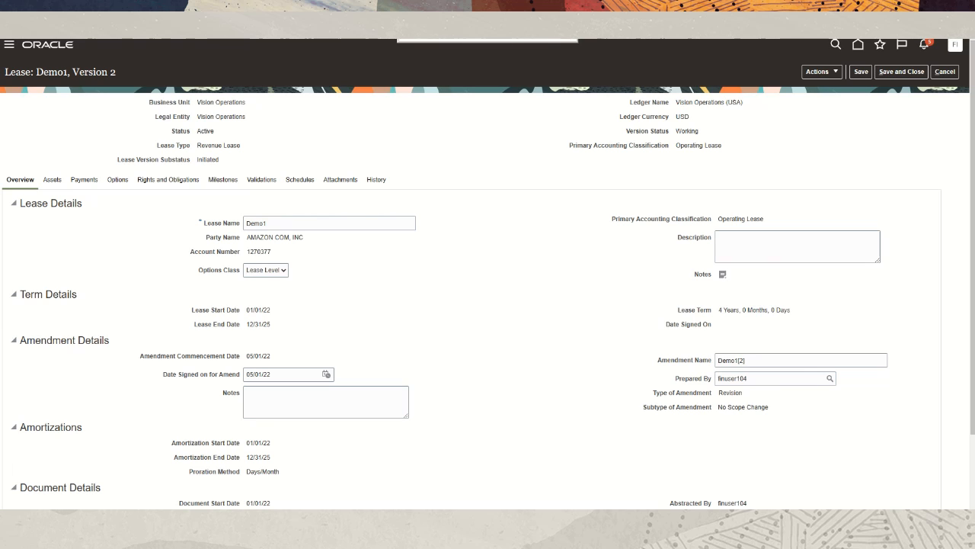
# Step: Change the customer on the Asset1 base rent payment to ADVANCED ACCESS
pyautogui.click(83, 183)
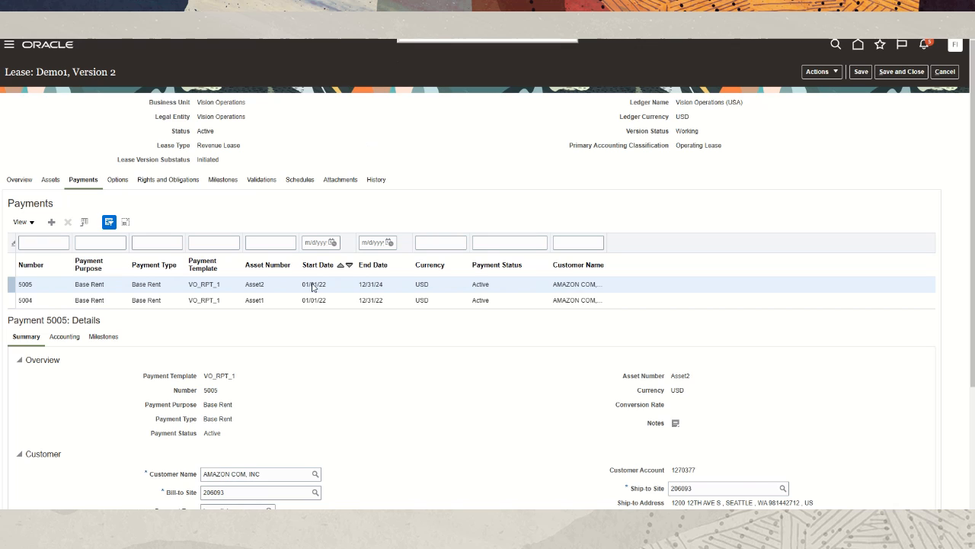
pyautogui.click(282, 302)
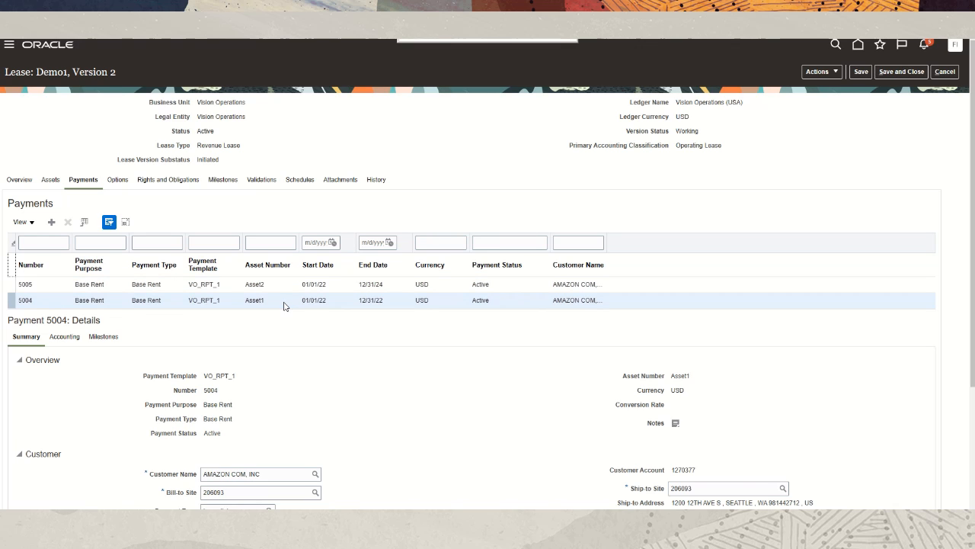
pyautogui.scroll(-1, 359, 449)
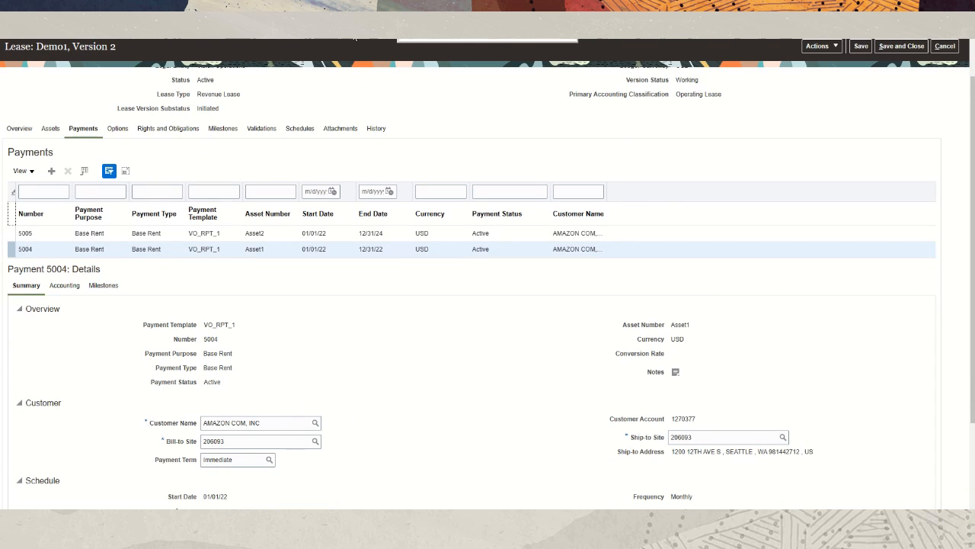
pyautogui.click(314, 425)
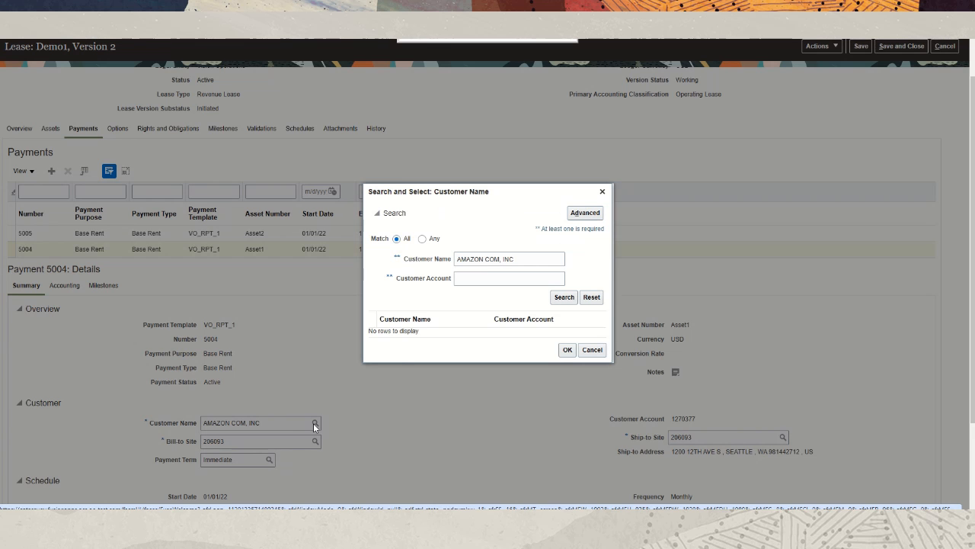
pyautogui.moveTo(526, 259); pyautogui.dragTo(421, 266)
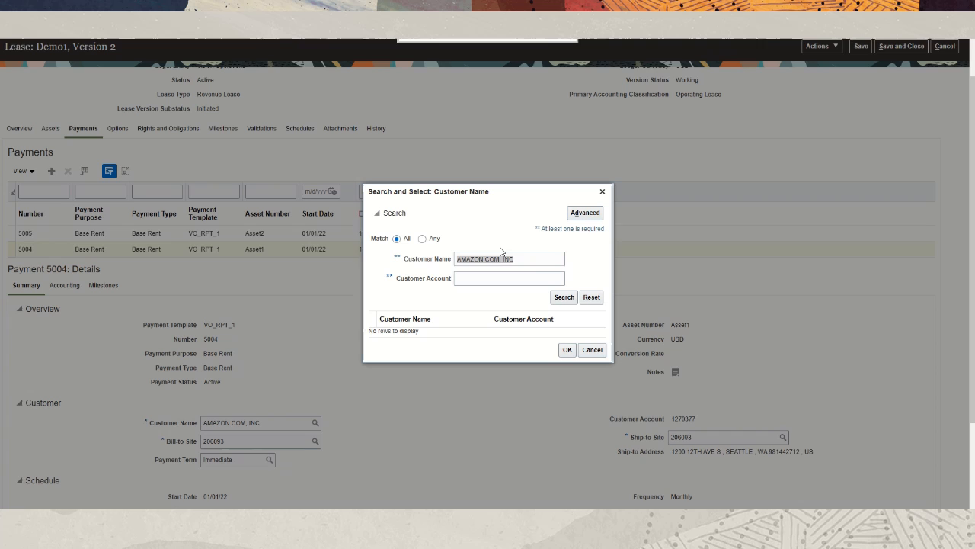
pyautogui.moveTo(523, 265); pyautogui.dragTo(443, 263)
pyautogui.write('Advanced Access')
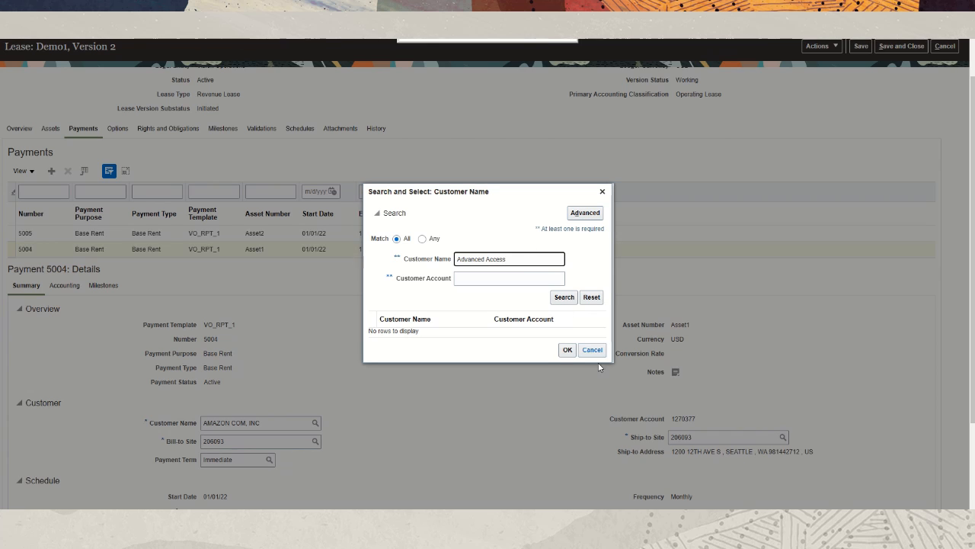
pyautogui.click(567, 300)
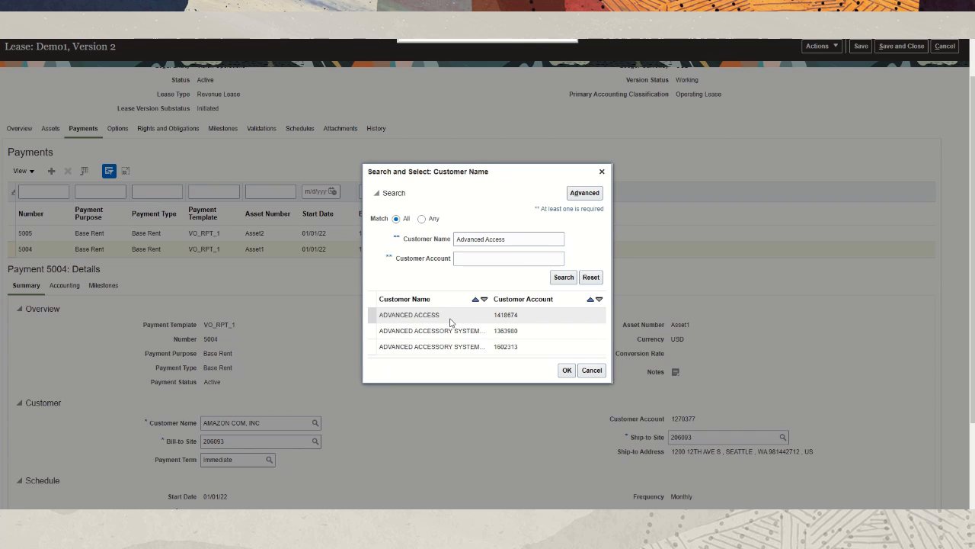
pyautogui.click(452, 320)
pyautogui.click(568, 371)
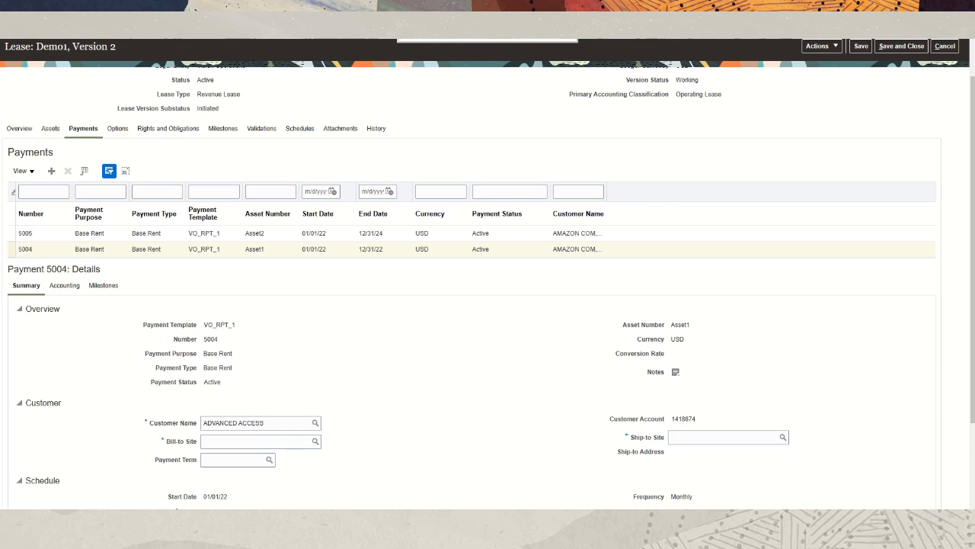
# Step: Set the Asset1 payment's bill-to site to 349849
pyautogui.click(266, 439)
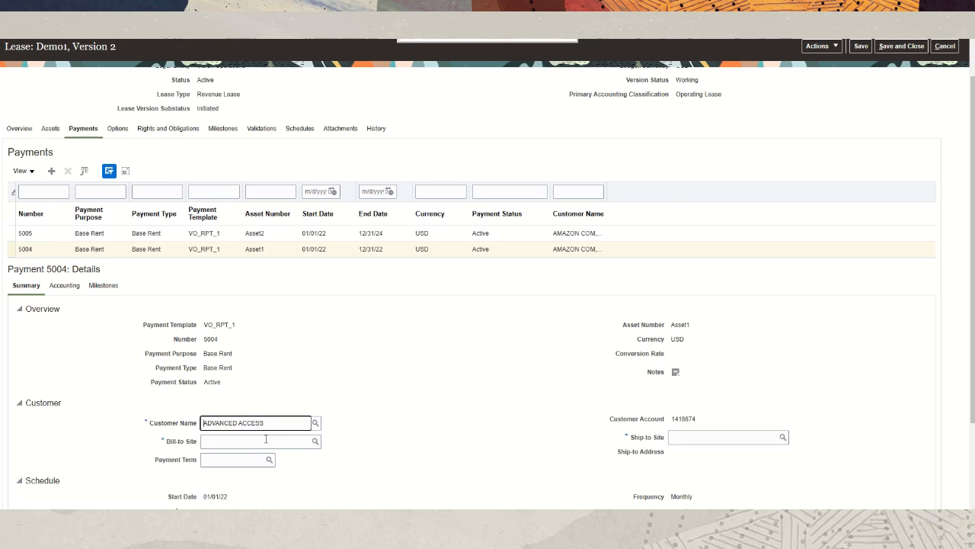
pyautogui.click(315, 441)
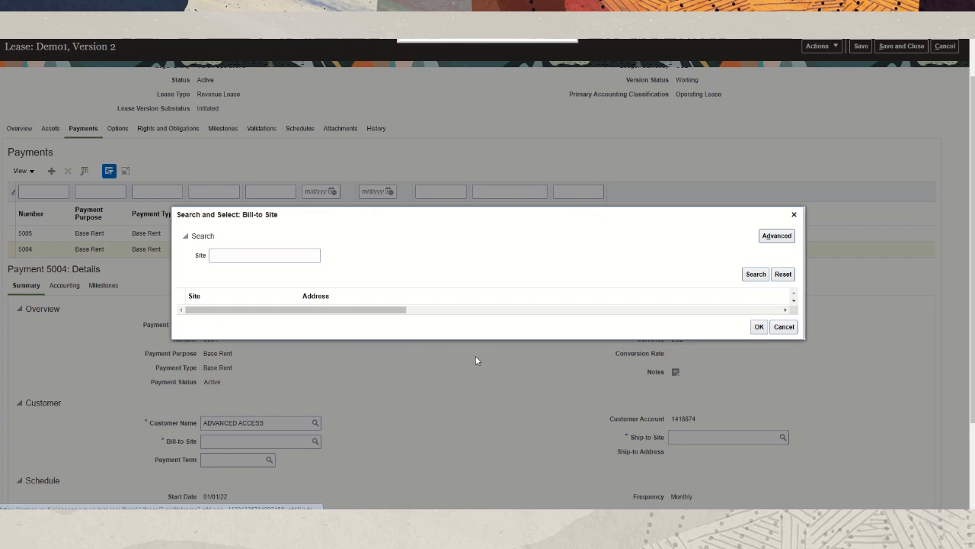
pyautogui.click(754, 276)
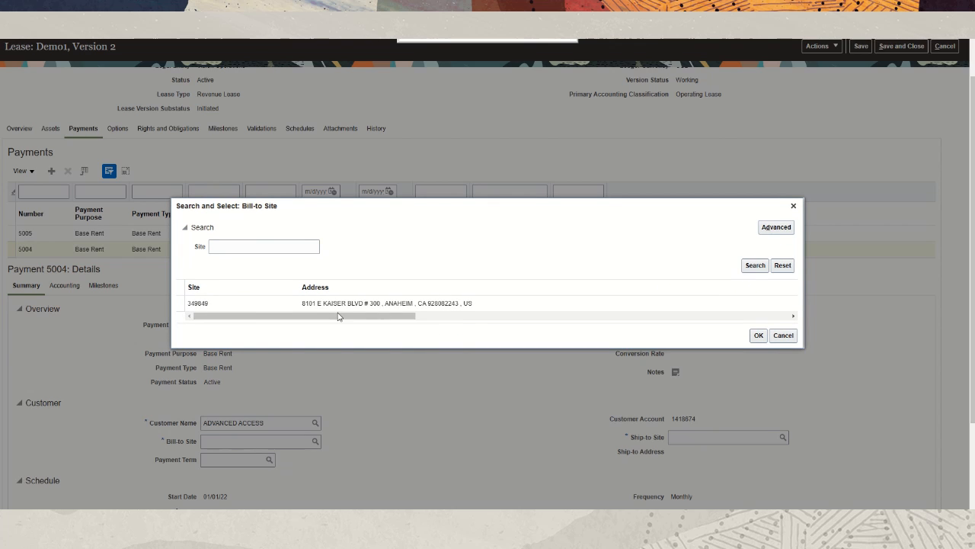
pyautogui.click(408, 304)
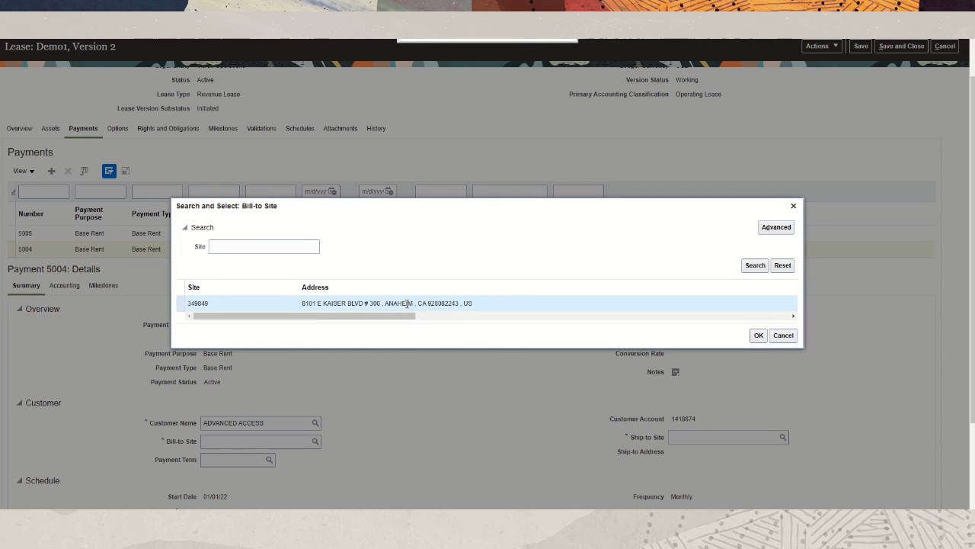
pyautogui.click(758, 337)
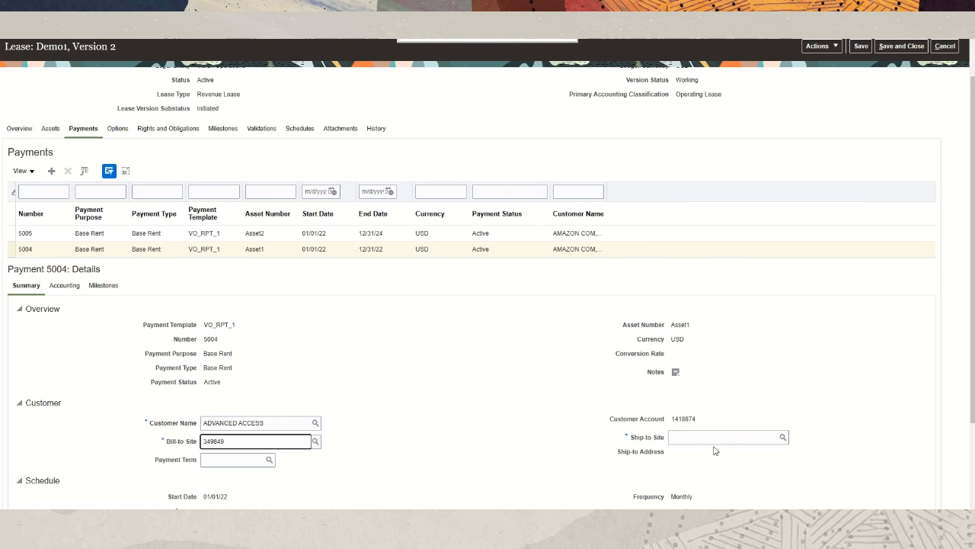
# Step: Set the Asset1 payment's ship-to site to 349849
pyautogui.click(694, 437)
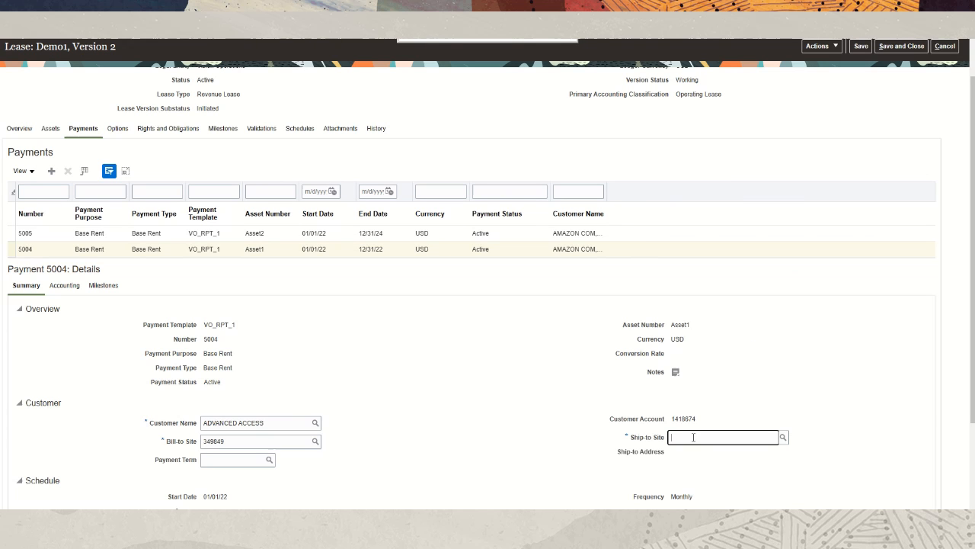
pyautogui.click(783, 437)
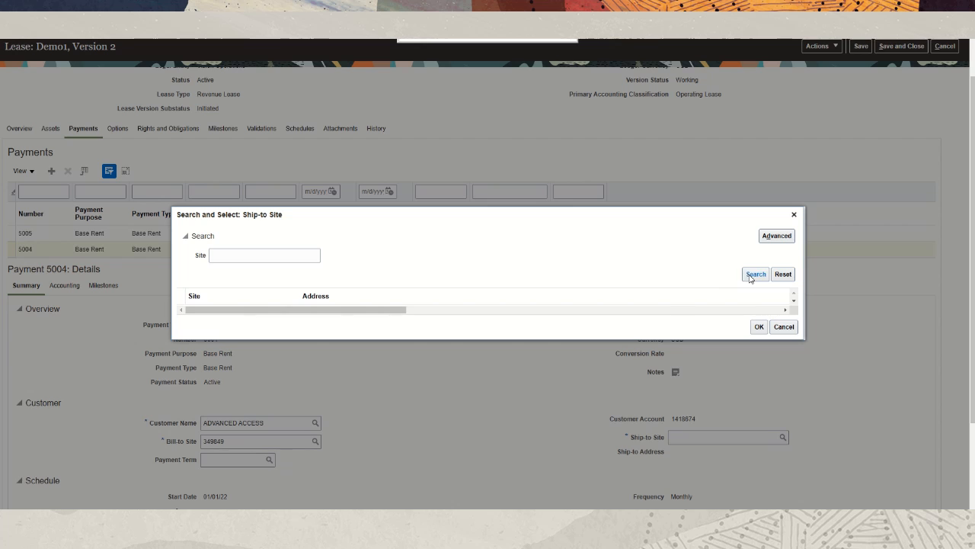
pyautogui.click(751, 275)
pyautogui.click(493, 305)
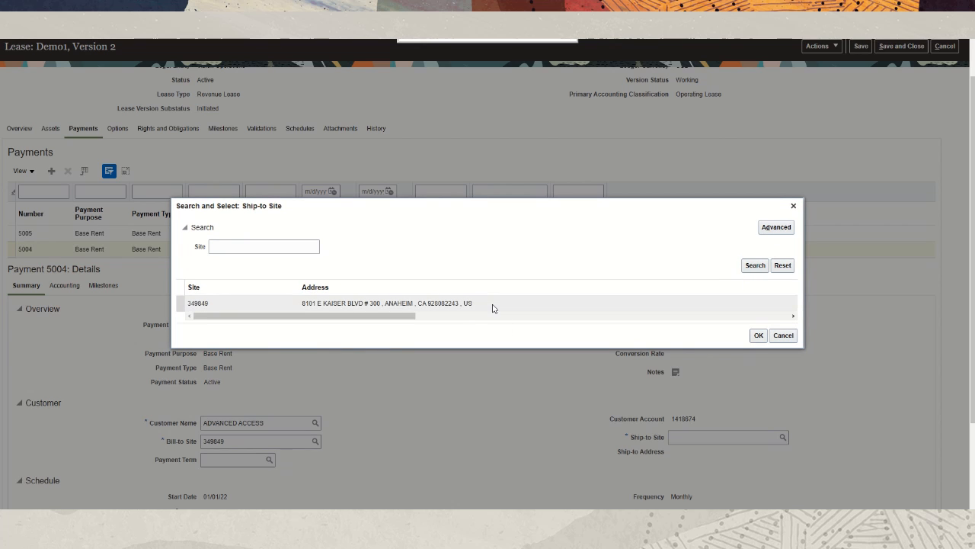
pyautogui.click(759, 338)
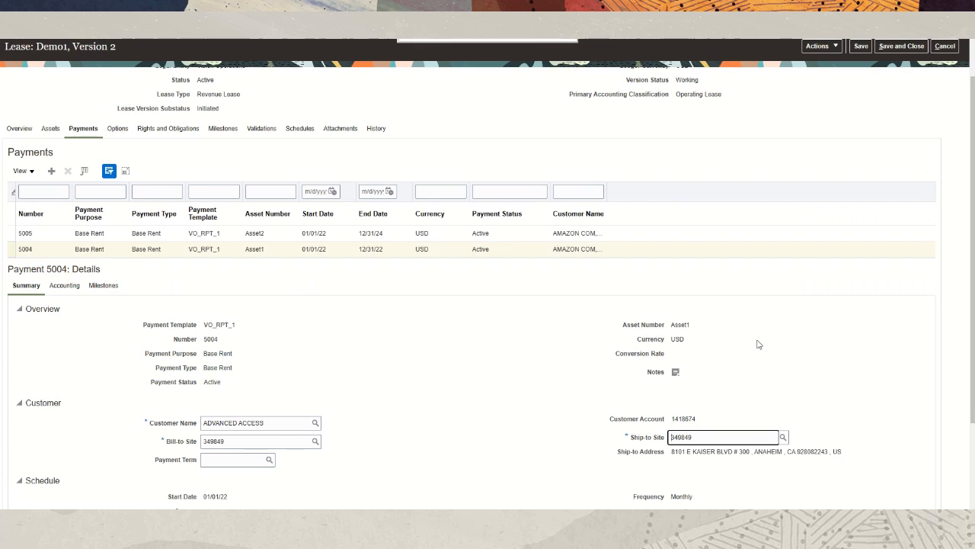
# Step: Set the Asset1 payment's payment term to IMMEDIATE and save the lease
pyautogui.click(237, 460)
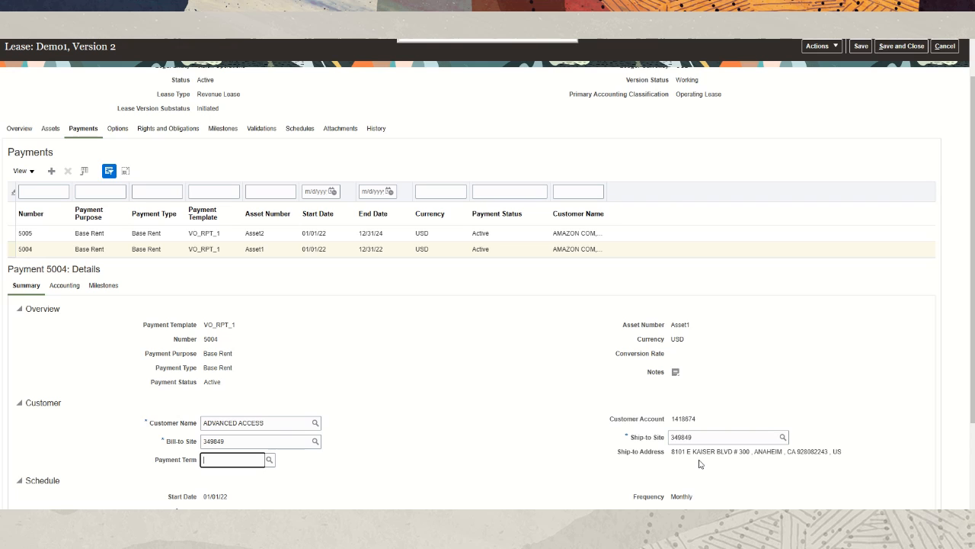
pyautogui.write('Immediate')
pyautogui.click(269, 459)
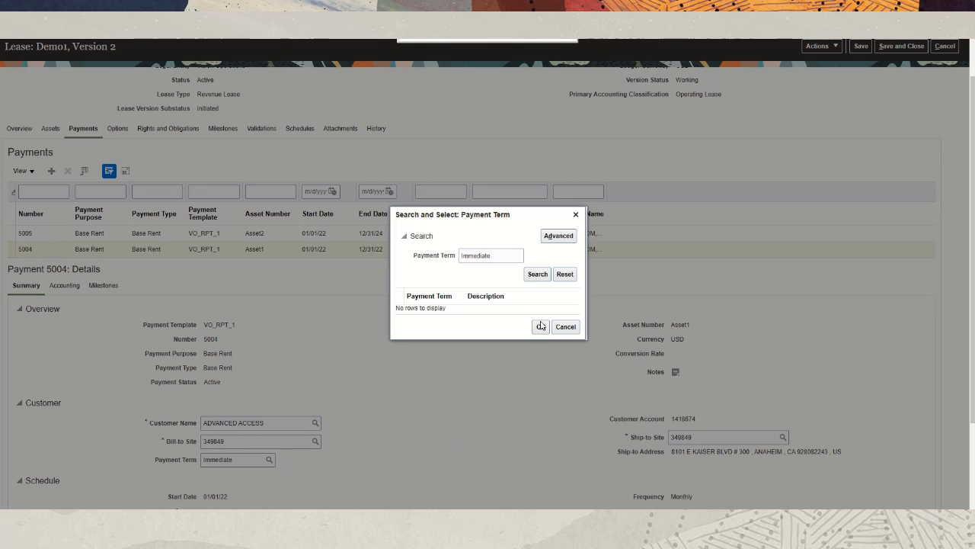
pyautogui.click(537, 275)
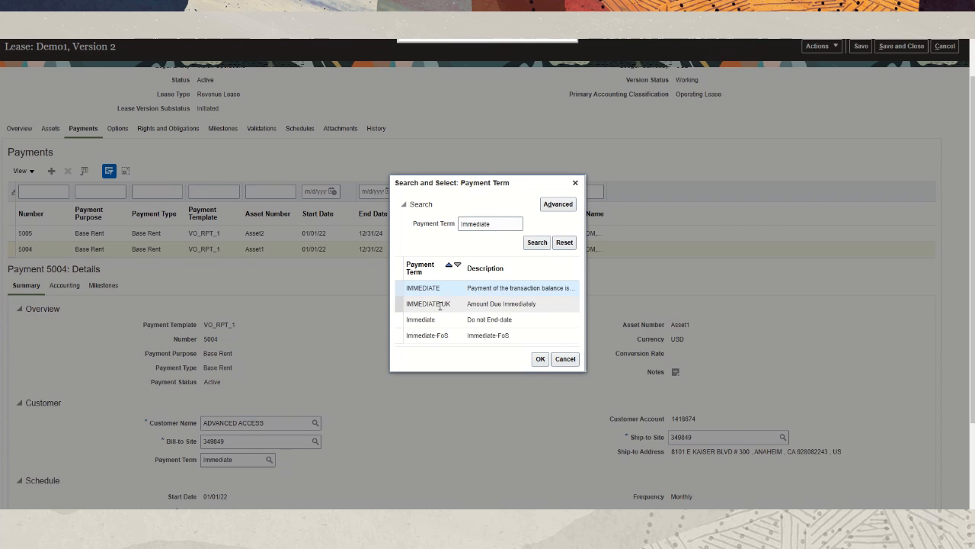
pyautogui.click(541, 360)
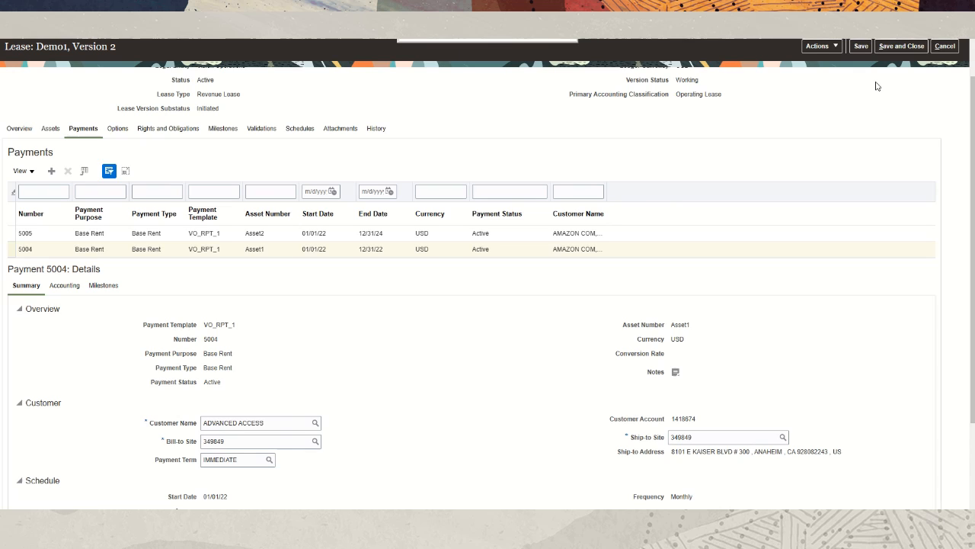
pyautogui.click(861, 46)
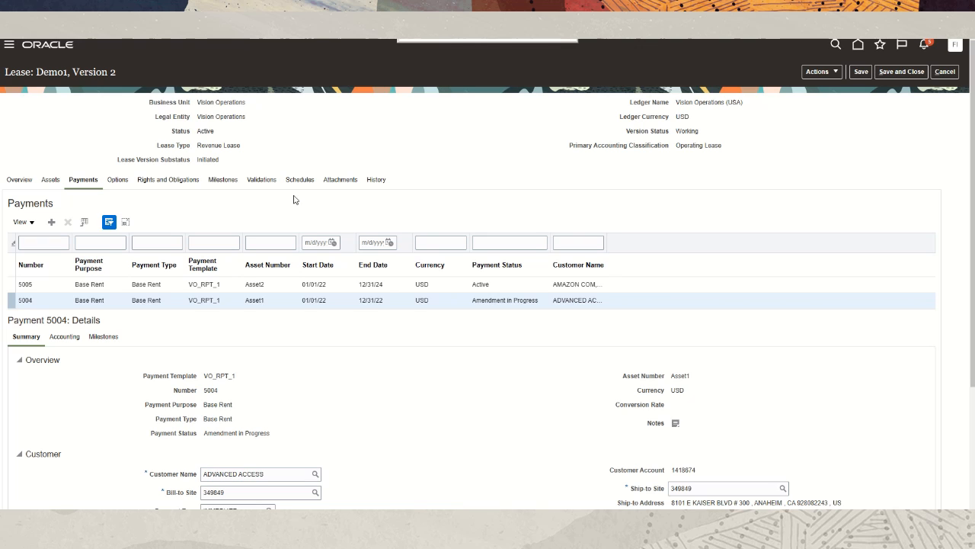
# Step: Split the recurring schedule line of the Asset2 base rent payment
pyautogui.click(270, 284)
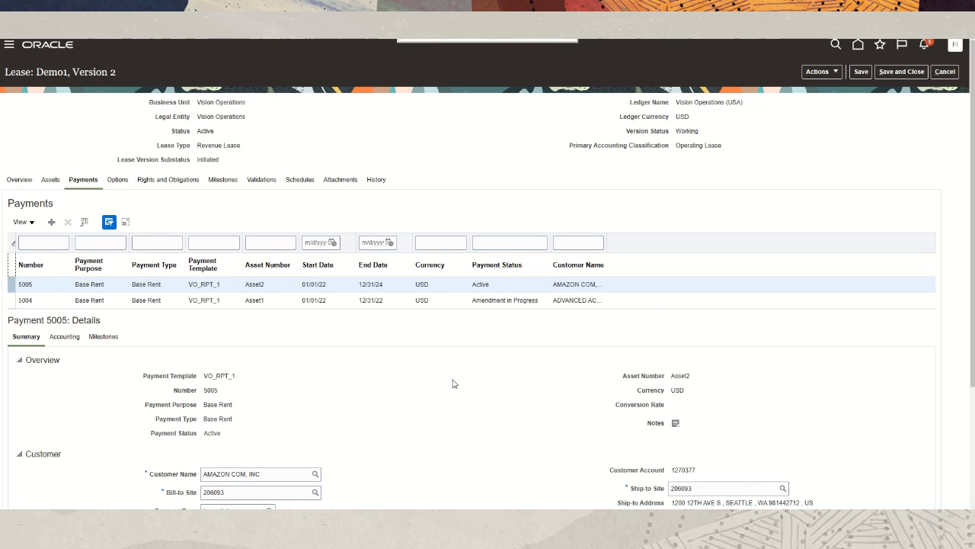
pyautogui.scroll(-5, 452, 382)
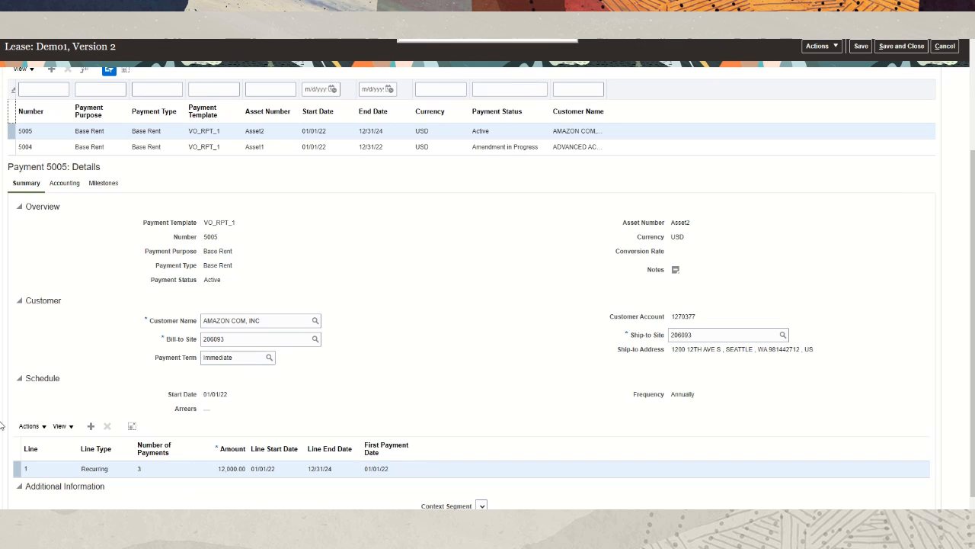
pyautogui.click(42, 427)
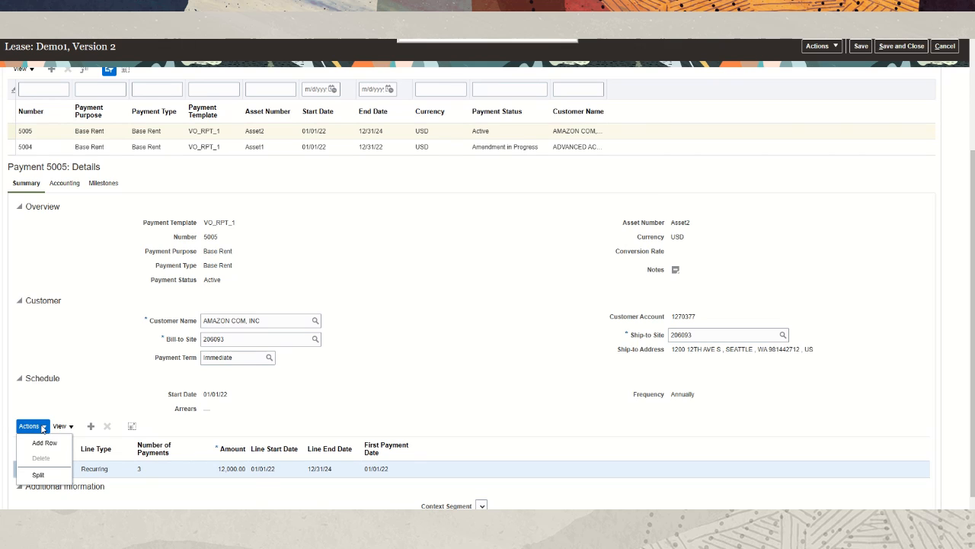
pyautogui.click(38, 474)
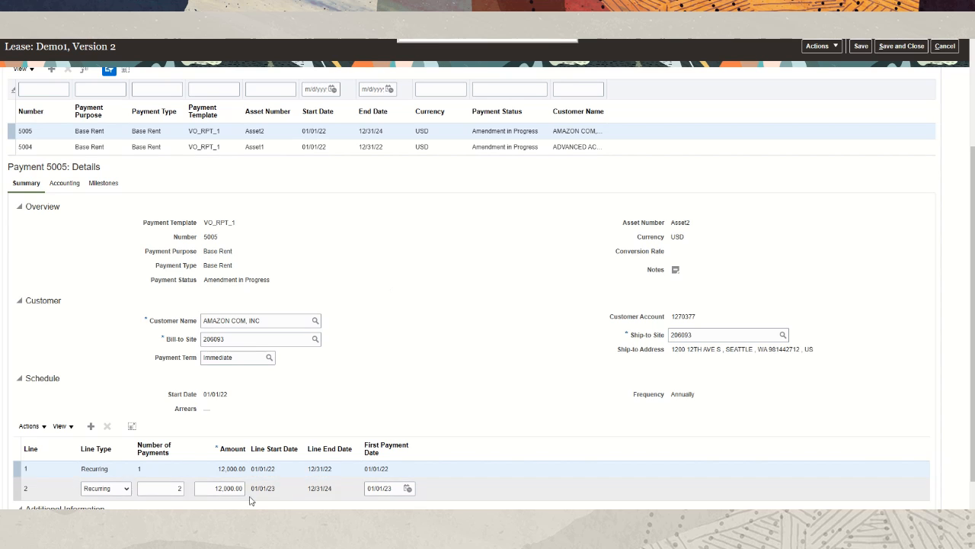
# Step: Set the amount of the Asset2 payment's second schedule line, starting 01/01/23, to 14,000.00
pyautogui.click(220, 487)
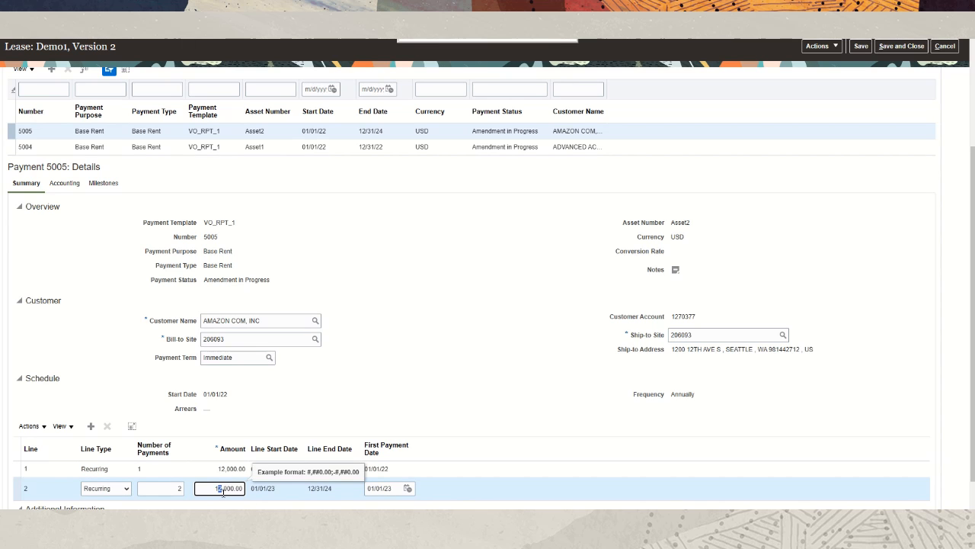
pyautogui.write('4')
pyautogui.moveTo(210, 490); pyautogui.dragTo(221, 490)
pyautogui.press('BackSpace')
pyautogui.write('14')
pyautogui.click(422, 38)
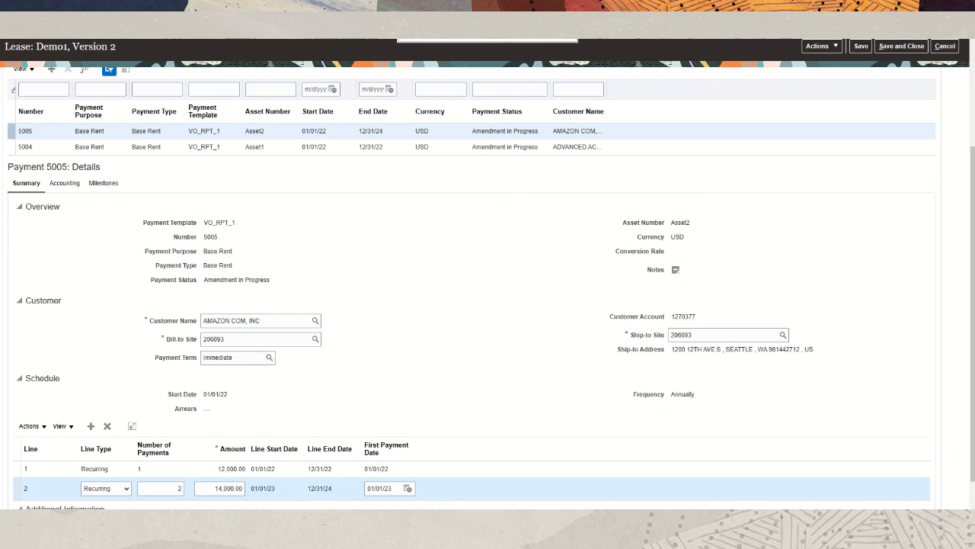
# Step: Save the amended lease version and validate it, acknowledging the confirmation
pyautogui.click(859, 46)
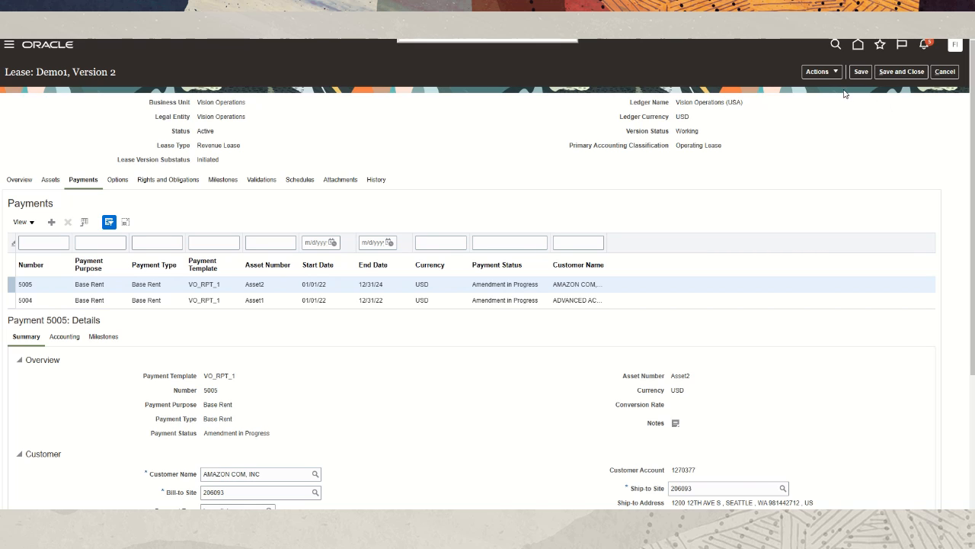
pyautogui.click(821, 72)
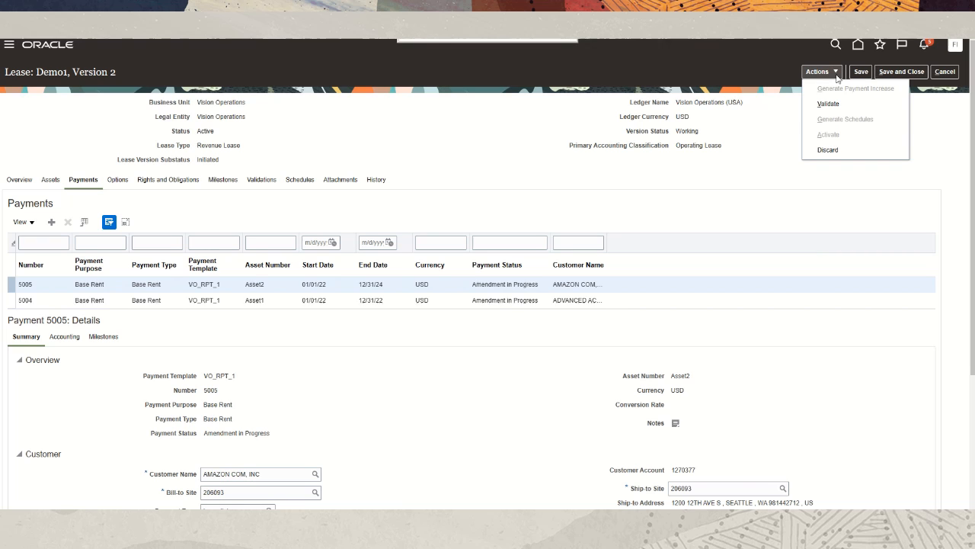
pyautogui.click(830, 104)
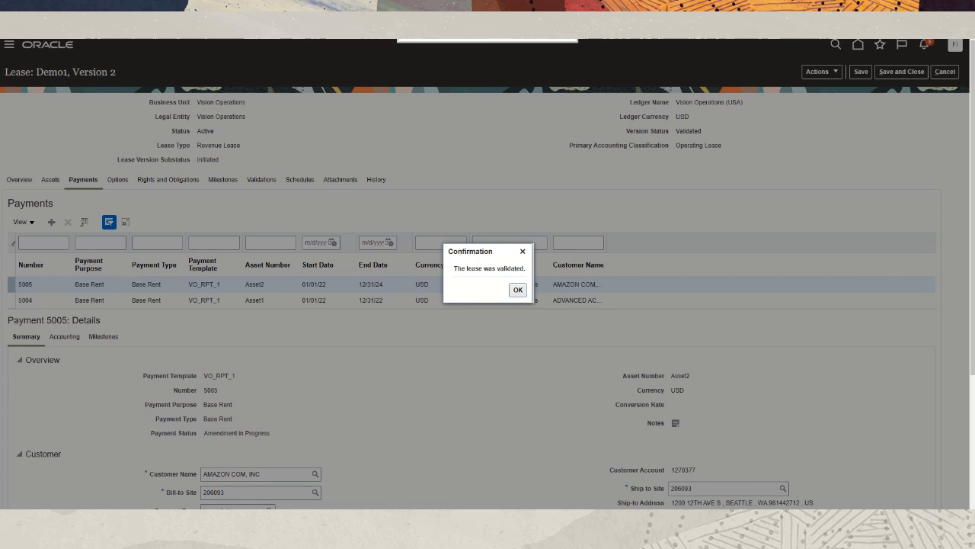
pyautogui.click(519, 291)
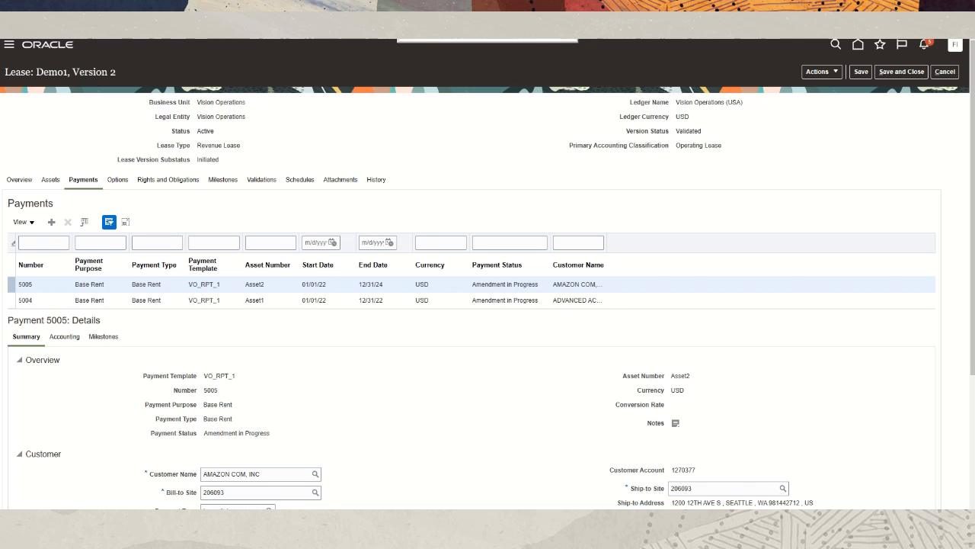
# Step: Generate the schedules for the validated lease version and acknowledge the confirmation
pyautogui.click(834, 75)
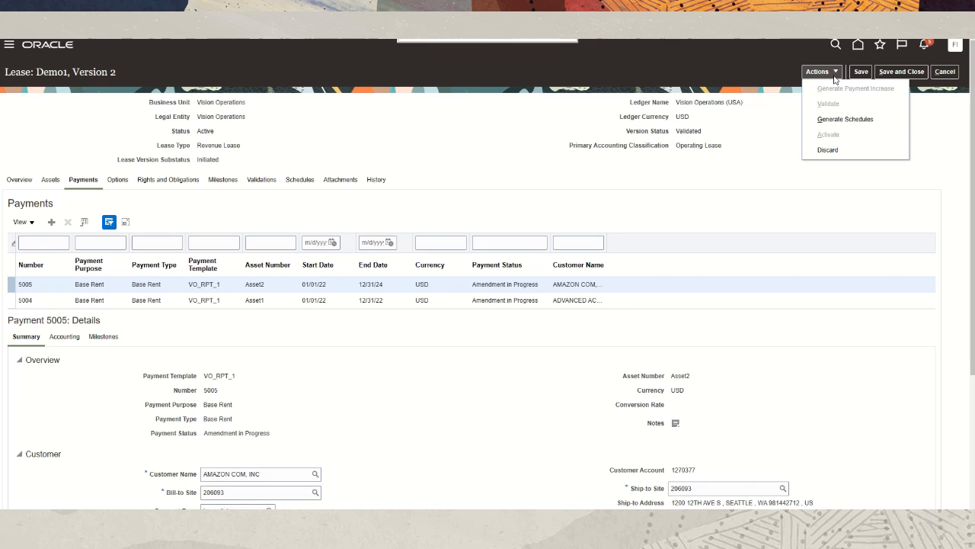
pyautogui.click(838, 120)
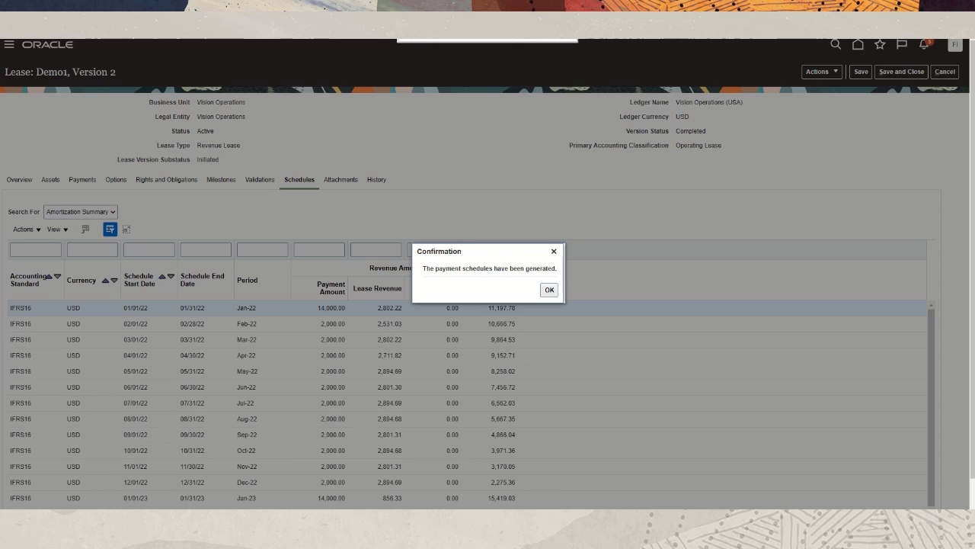
pyautogui.click(550, 291)
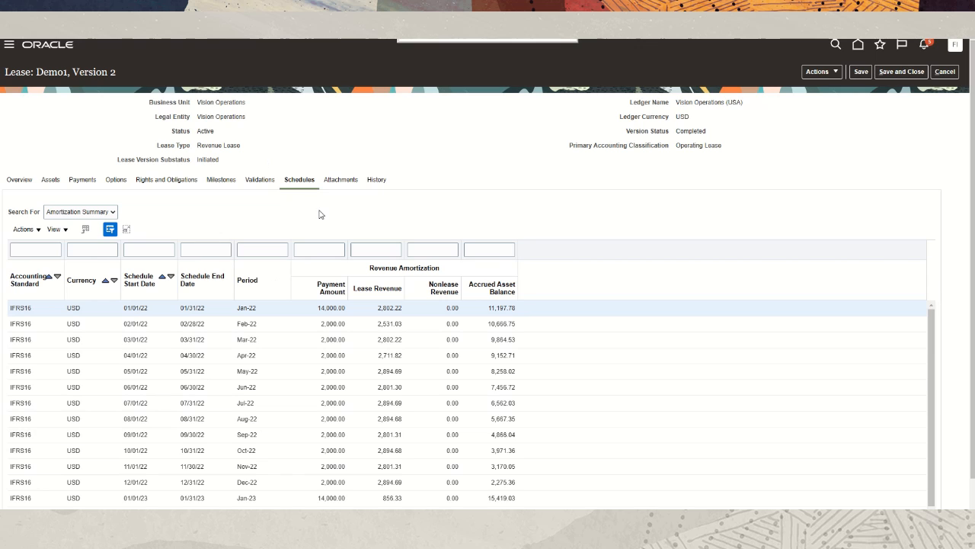
# Step: Show the Modification Summary of the lease schedules and narrow its columns to review the new and previous values
pyautogui.click(113, 213)
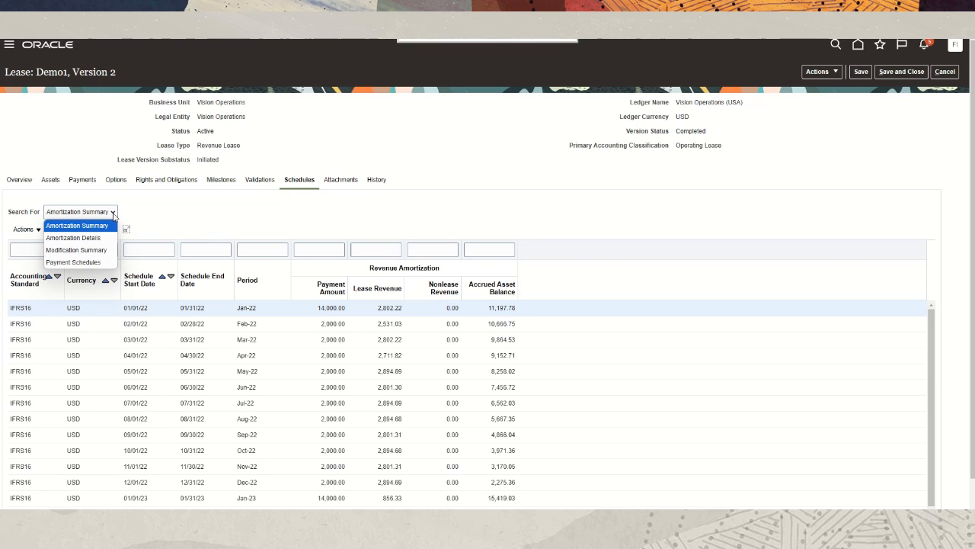
pyautogui.click(76, 250)
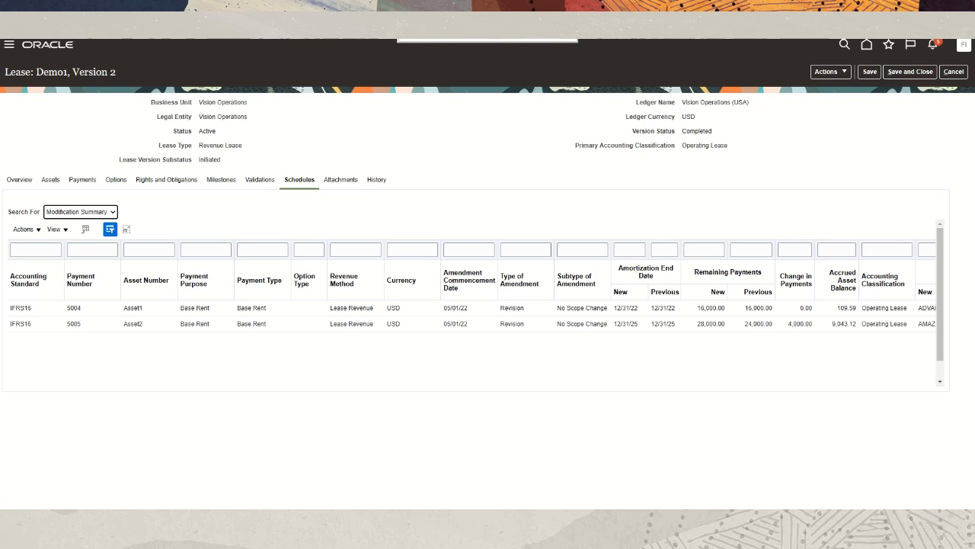
pyautogui.click(486, 32)
pyautogui.moveTo(495, 255); pyautogui.dragTo(526, 252)
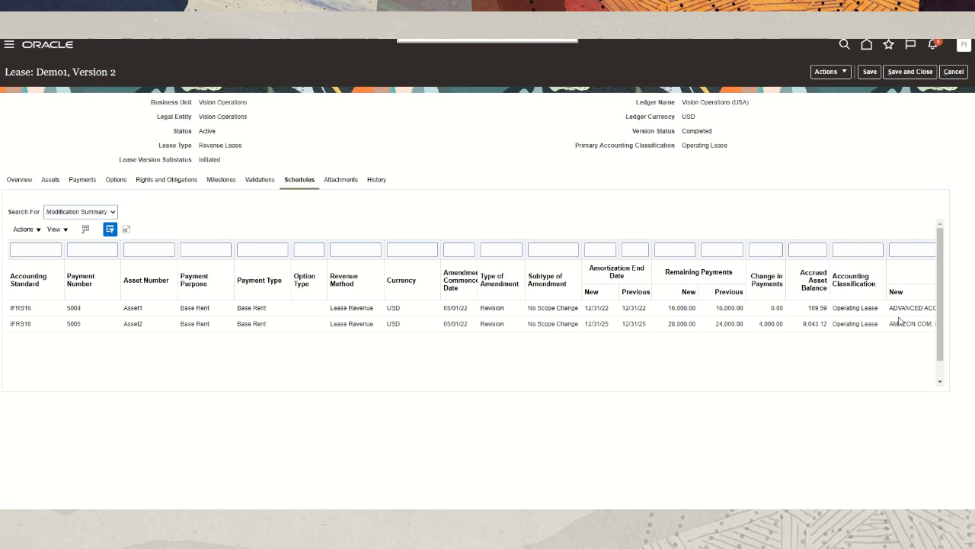
pyautogui.moveTo(885, 251); pyautogui.dragTo(872, 254)
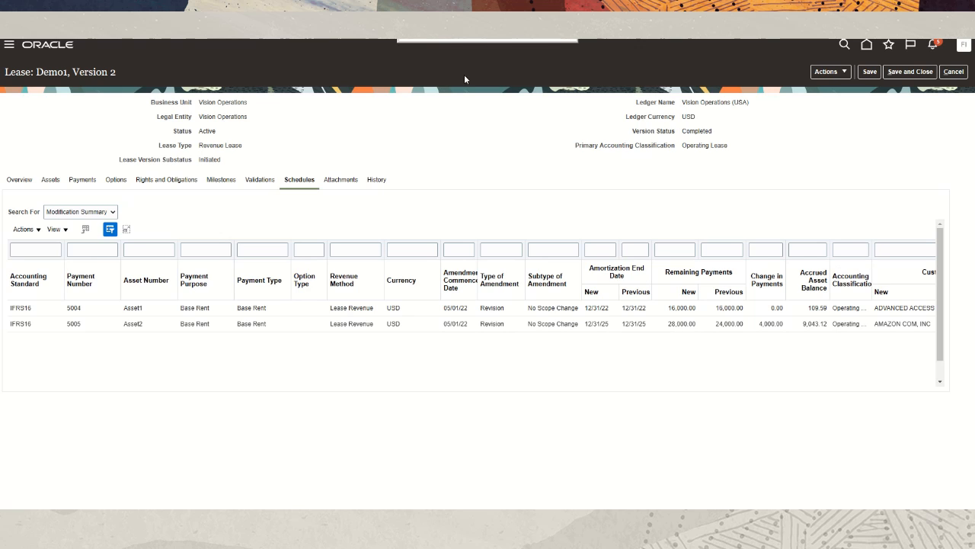
# Step: Show the Amortization Details schedule filtered to asset Asset1
pyautogui.click(113, 213)
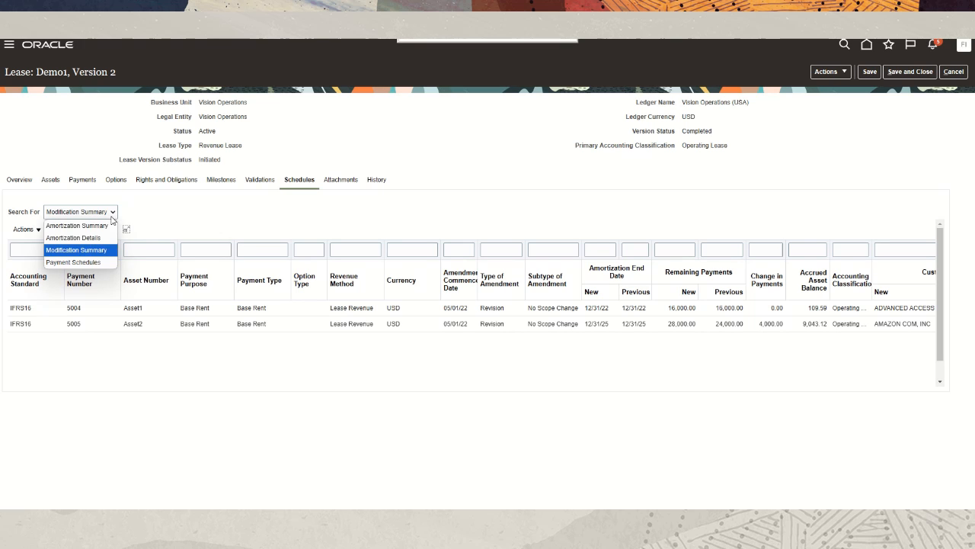
pyautogui.click(97, 243)
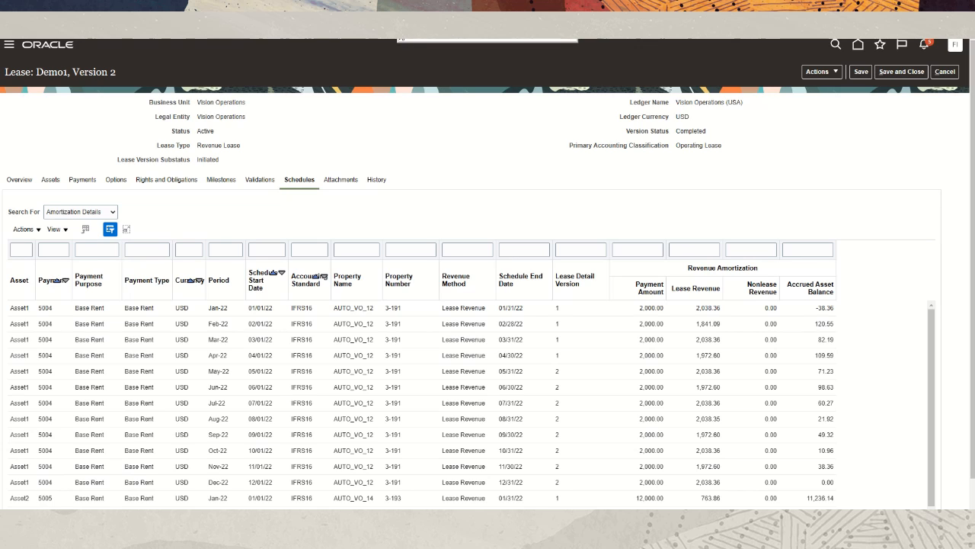
pyautogui.click(22, 250)
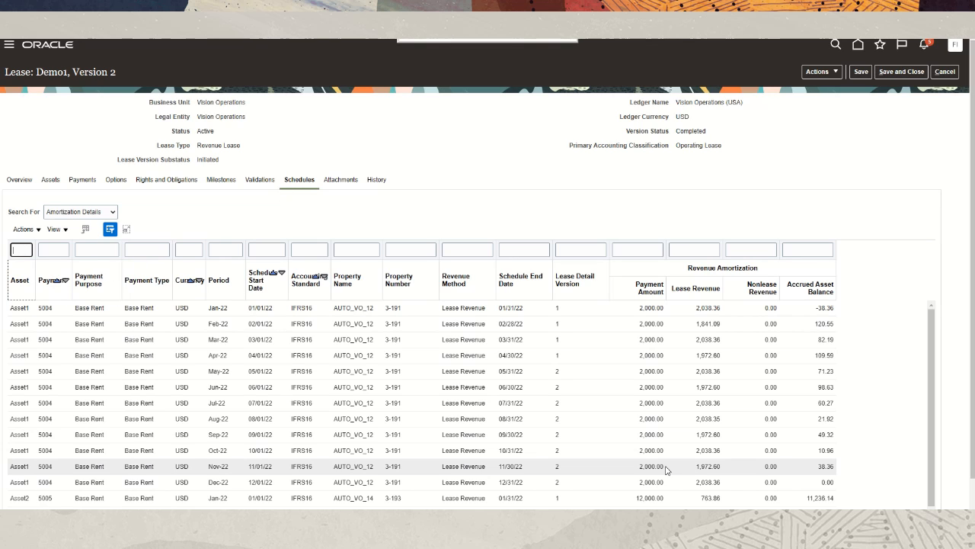
pyautogui.write('Asset1')
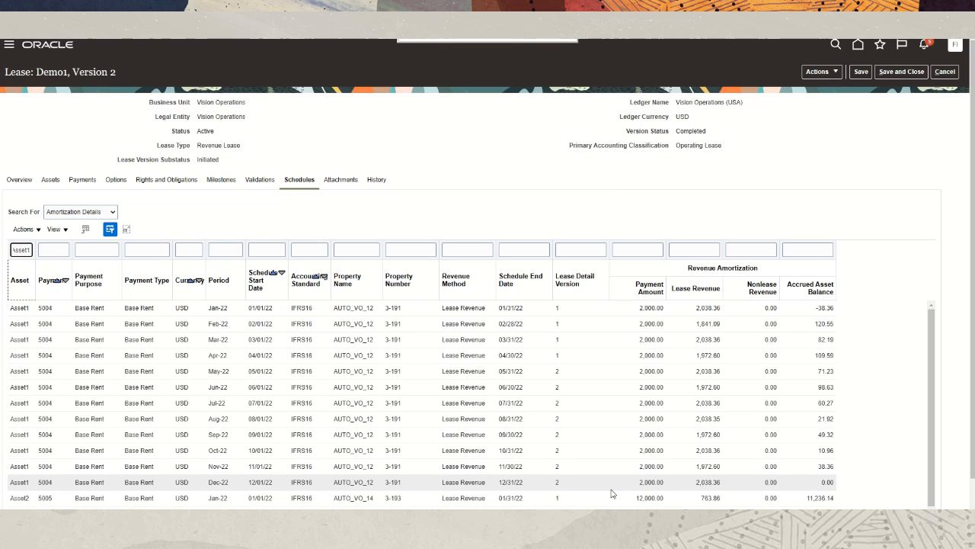
pyautogui.press('Return')
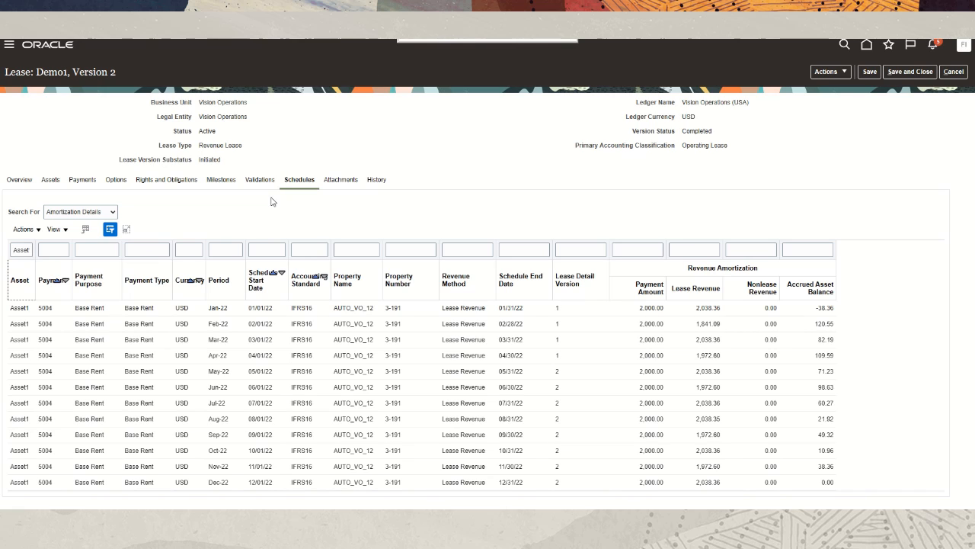
# Step: Filter the Amortization Details to Asset2 and review its monthly rows through 2023 and 2024
pyautogui.doubleClick(13, 250)
pyautogui.write('Asset2')
pyautogui.press('Return')
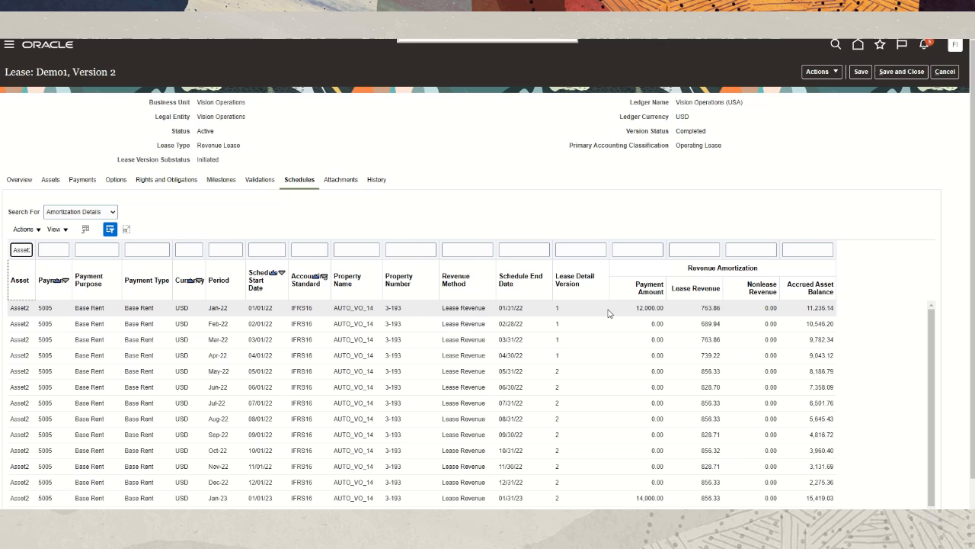
pyautogui.scroll(-1, 608, 314)
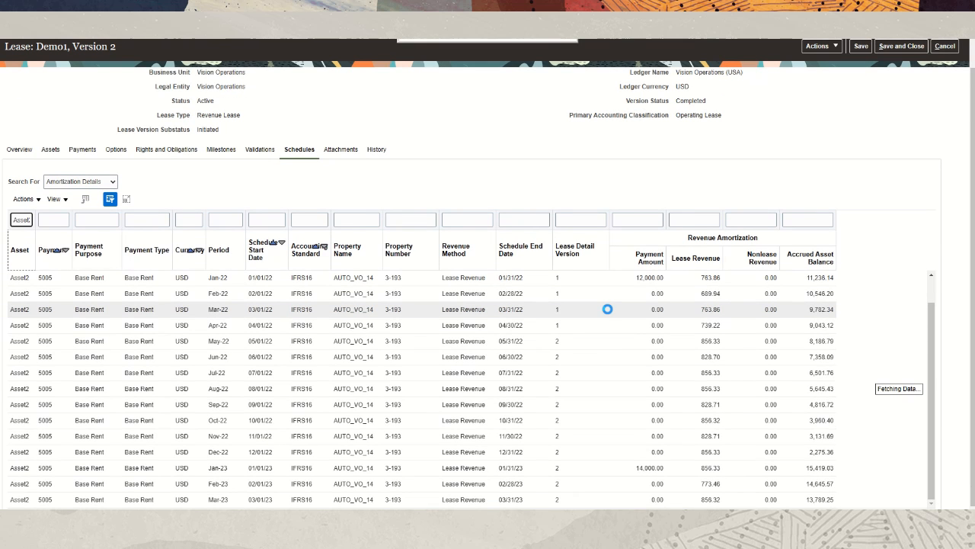
pyautogui.scroll(-5, 608, 311)
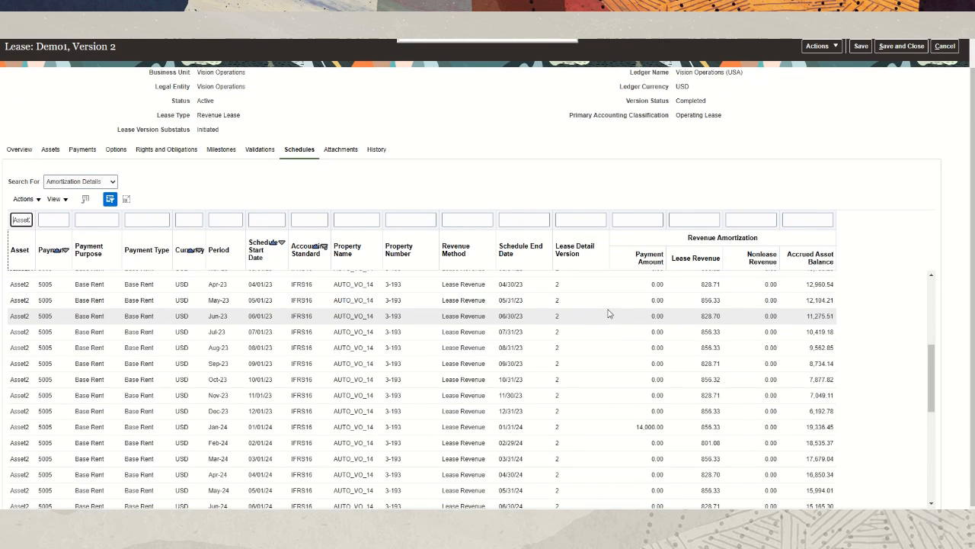
pyautogui.scroll(1, 608, 313)
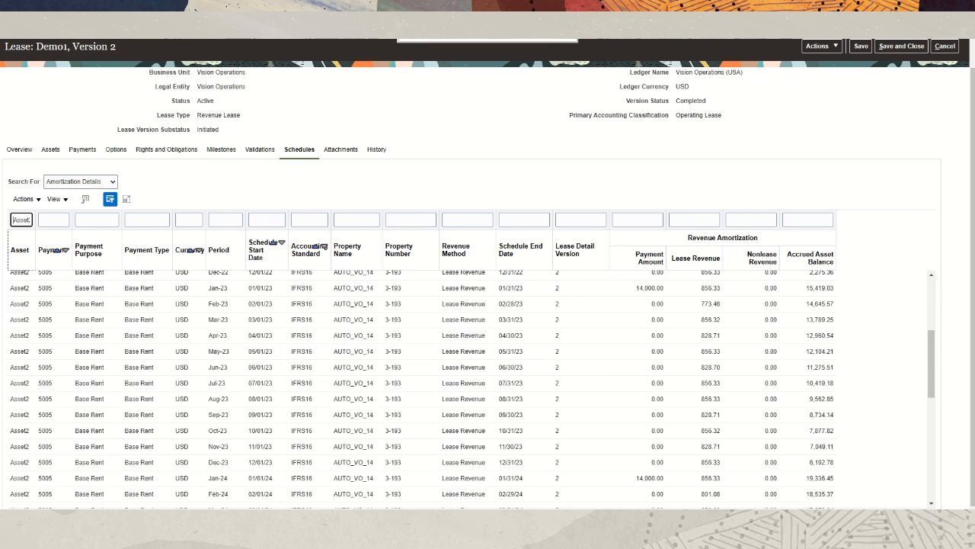
# Step: Show the lease's Payment Schedules filtered to asset number Asset1
pyautogui.click(113, 185)
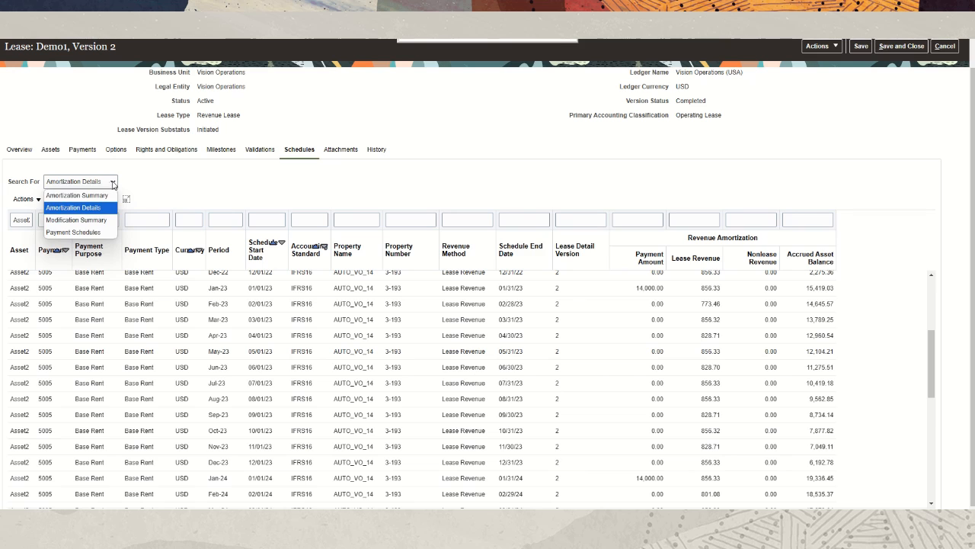
pyautogui.click(90, 232)
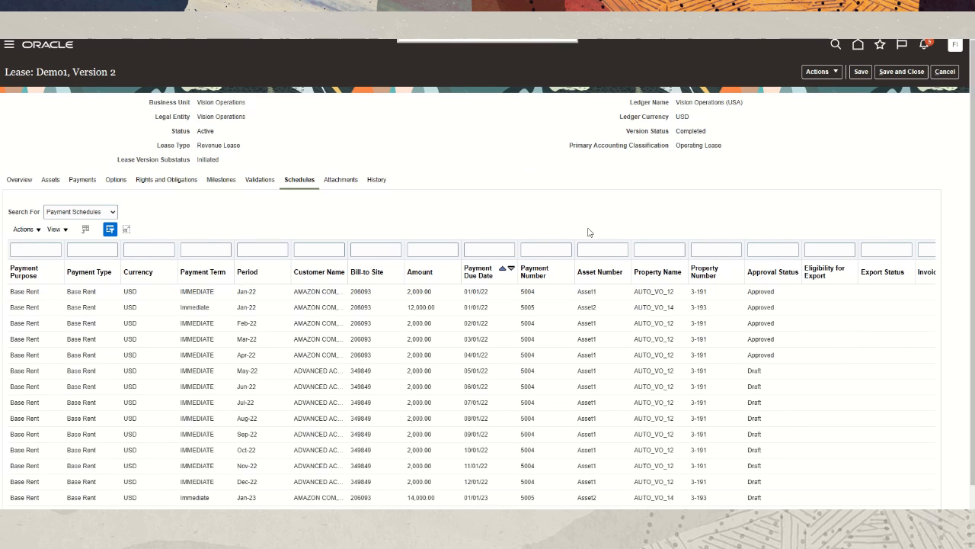
pyautogui.click(612, 250)
pyautogui.press('Return')
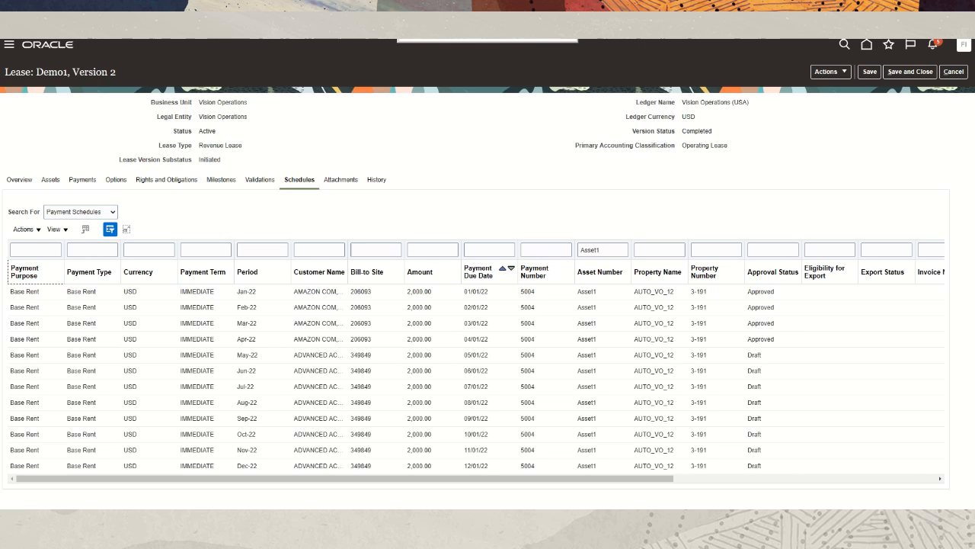
# Step: Change the asset number filter of the Payment Schedules to Asset2
pyautogui.click(620, 249)
pyautogui.press('BackSpace')
pyautogui.write('2')
pyautogui.press('Return')
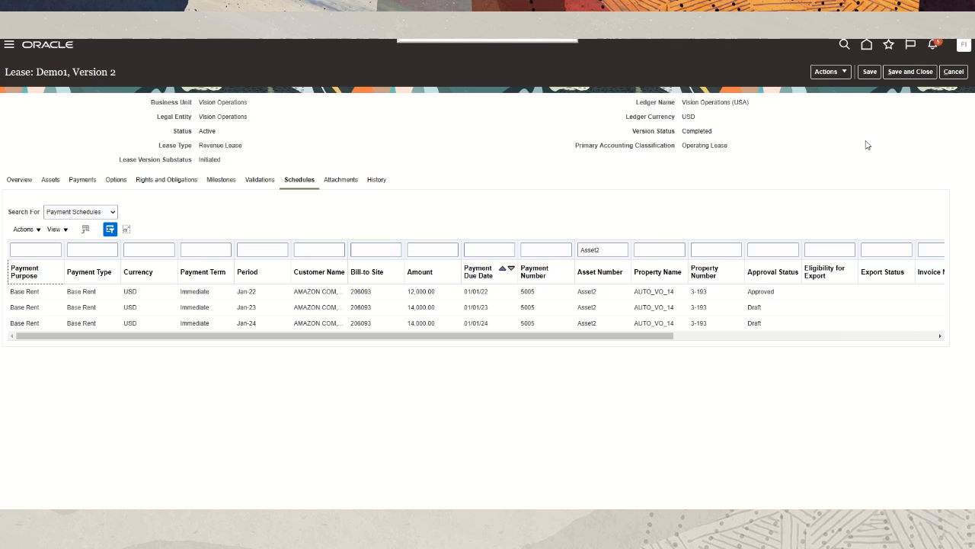
# Step: Activate the amended lease version and acknowledge the confirmation
pyautogui.click(843, 74)
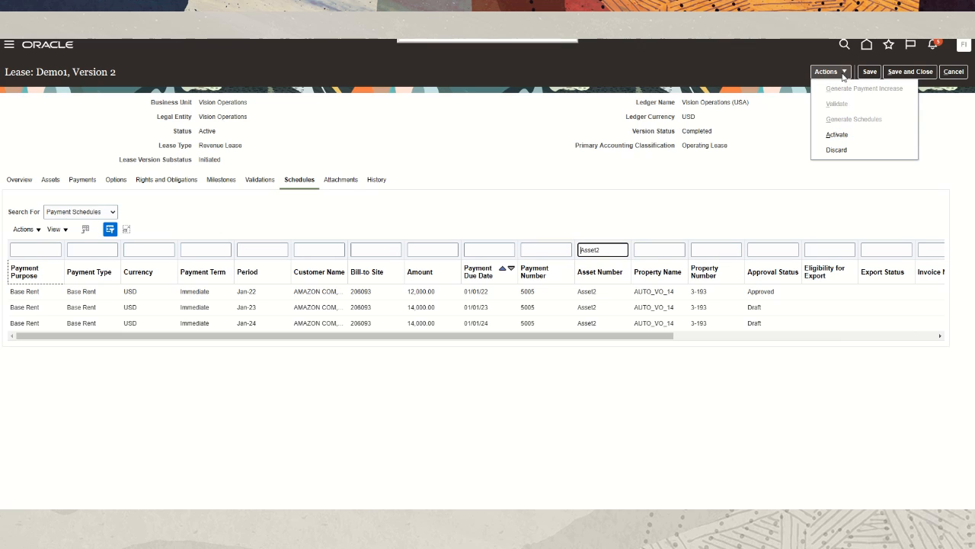
pyautogui.click(838, 135)
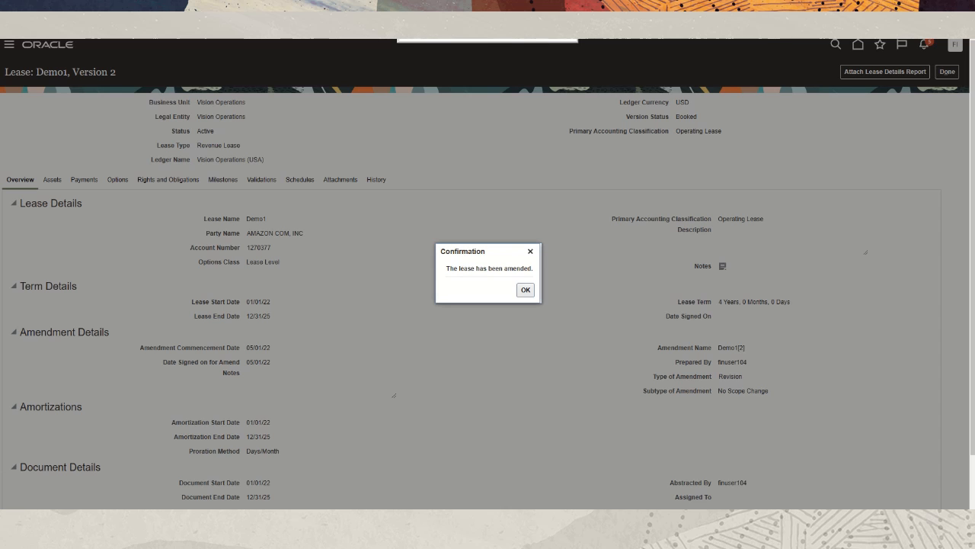
pyautogui.click(525, 289)
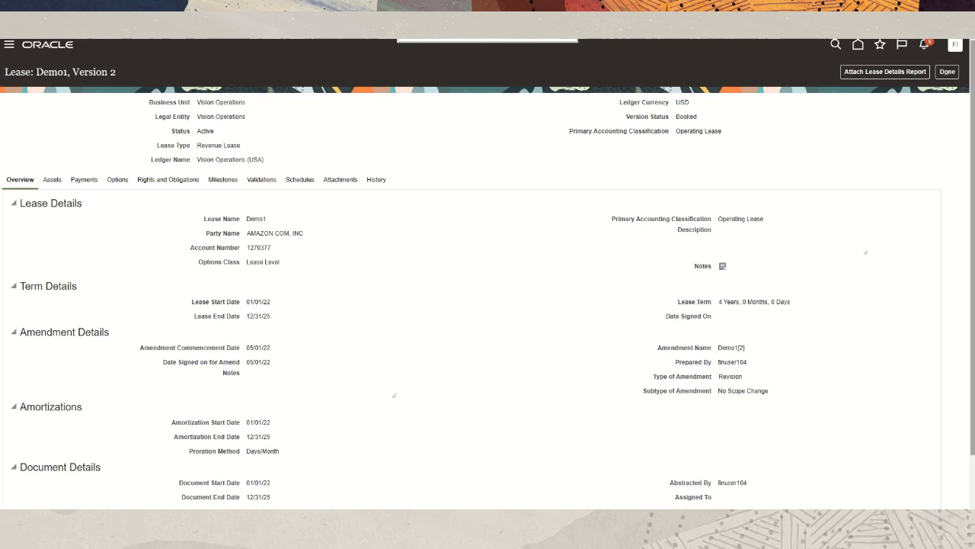
# Step: Submit the request to attach the lease details report and close the lease to return to the lease search
pyautogui.click(889, 72)
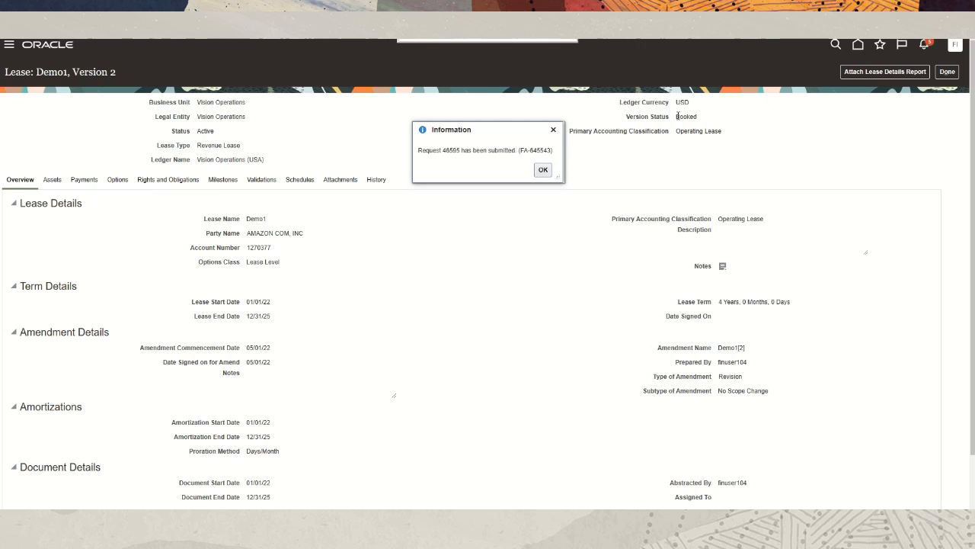
pyautogui.click(543, 170)
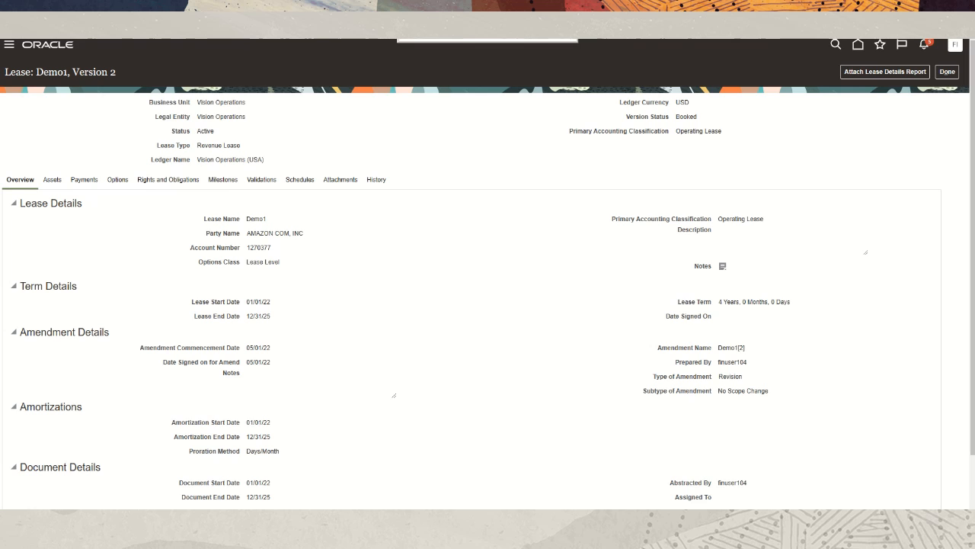
pyautogui.click(948, 72)
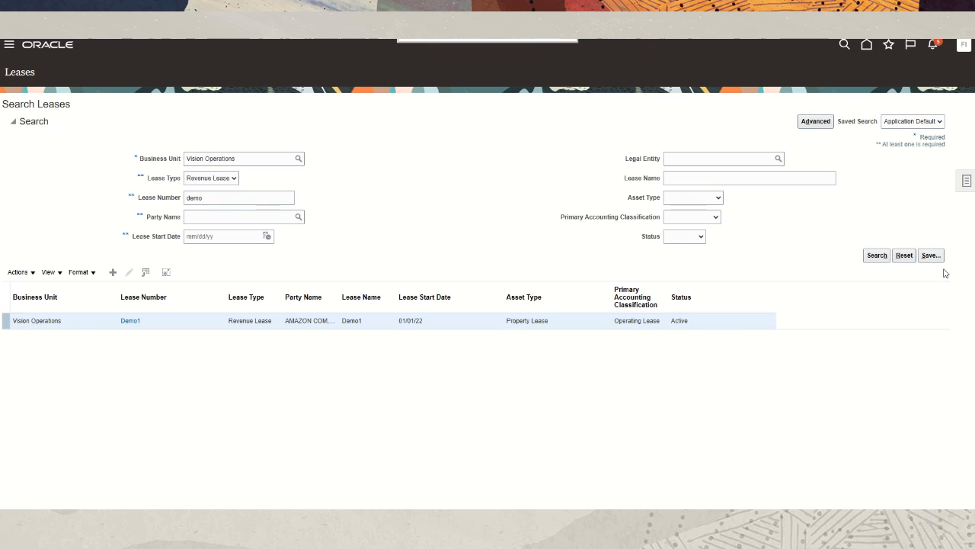
# Step: Start the Process Revenue Lease Payments request for business unit Vision Operations and lease number Demo1
pyautogui.click(966, 185)
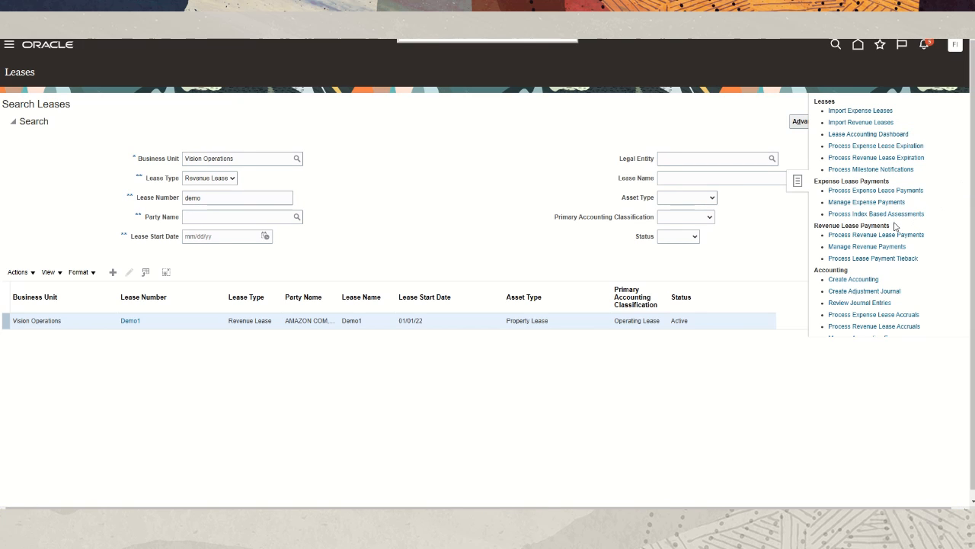
pyautogui.click(877, 238)
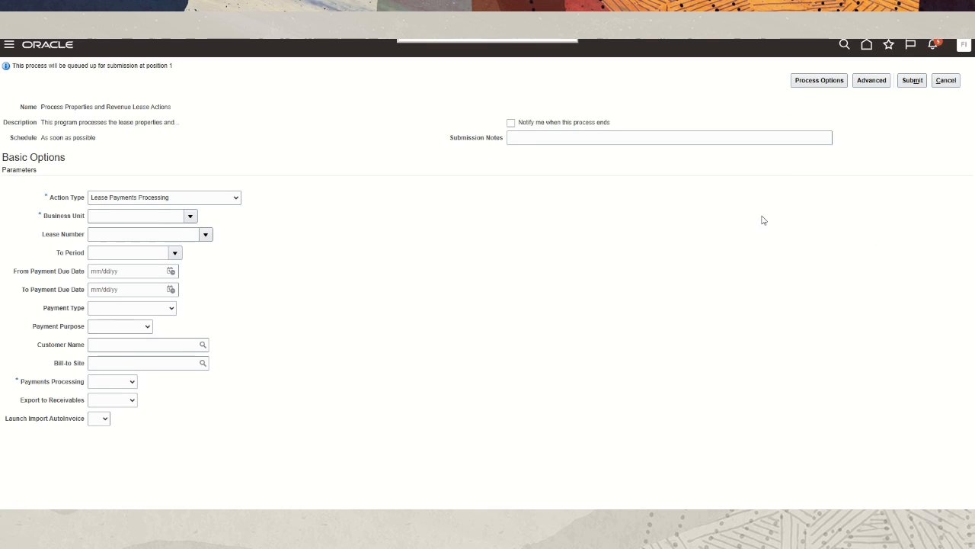
pyautogui.click(117, 218)
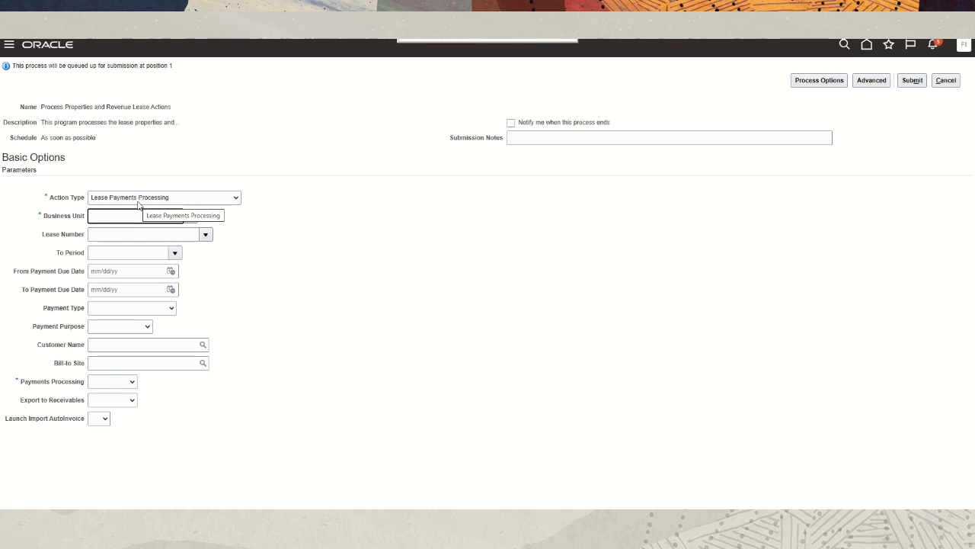
pyautogui.write('Vision')
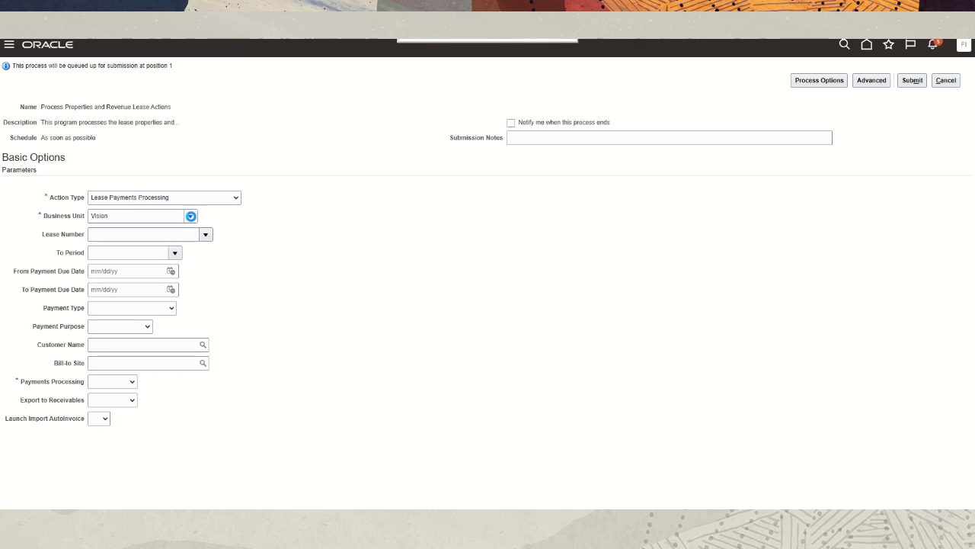
pyautogui.click(191, 216)
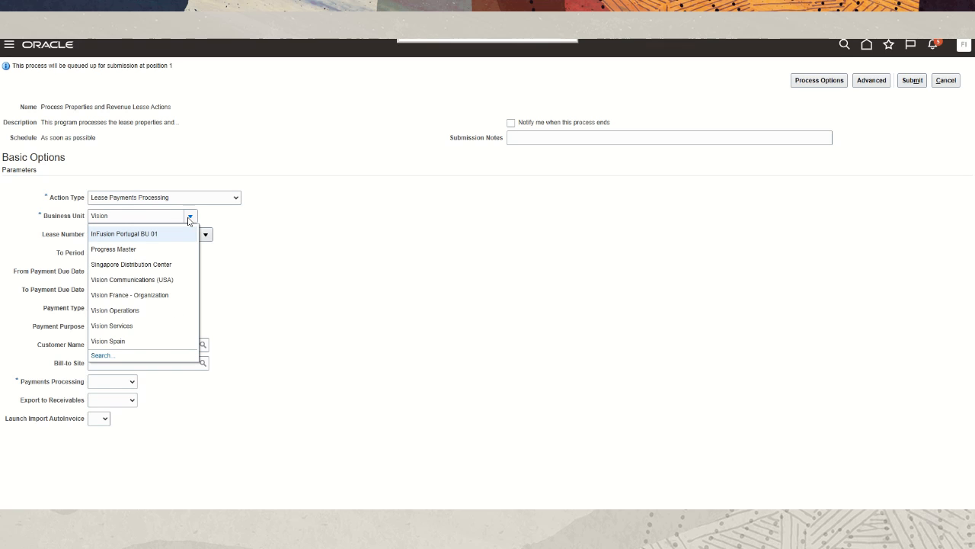
pyautogui.click(142, 315)
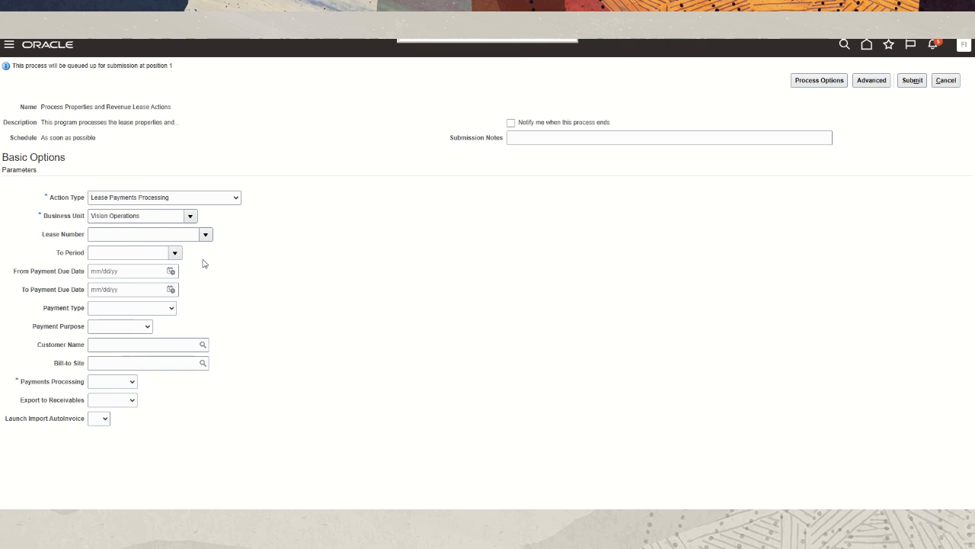
pyautogui.click(205, 237)
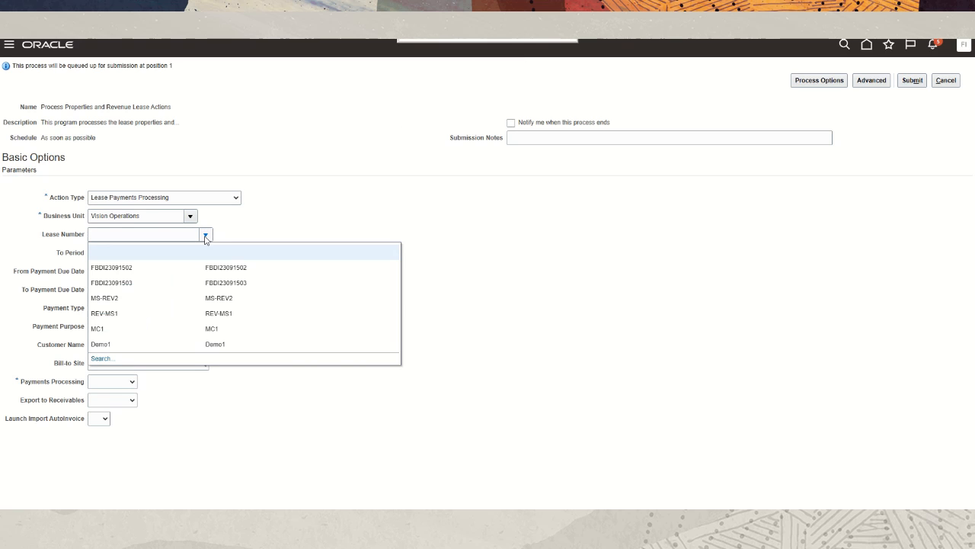
pyautogui.click(146, 346)
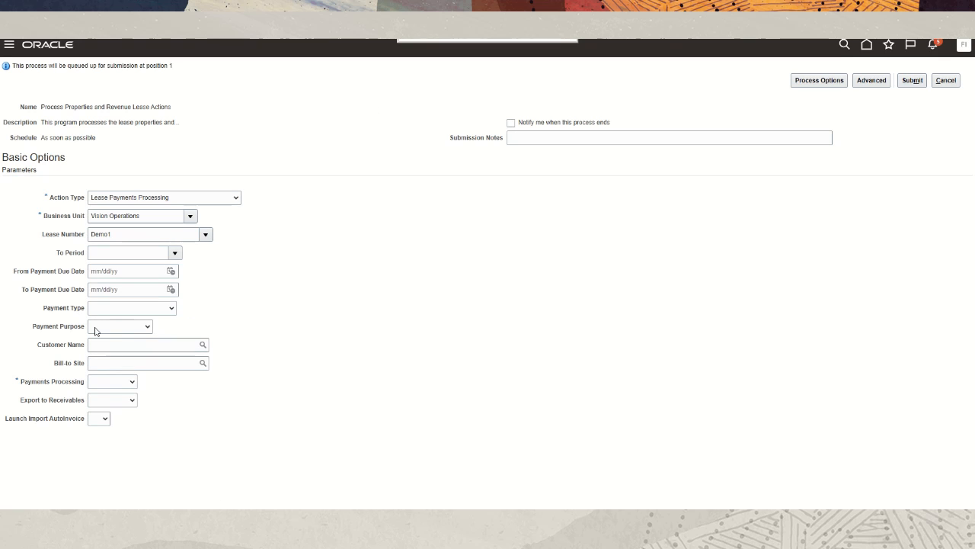
# Step: Set the To Payment Due Date to 12/31/25 and Payments Processing to Approve, submit the request and acknowledge the confirmation
pyautogui.click(136, 293)
pyautogui.write('12')
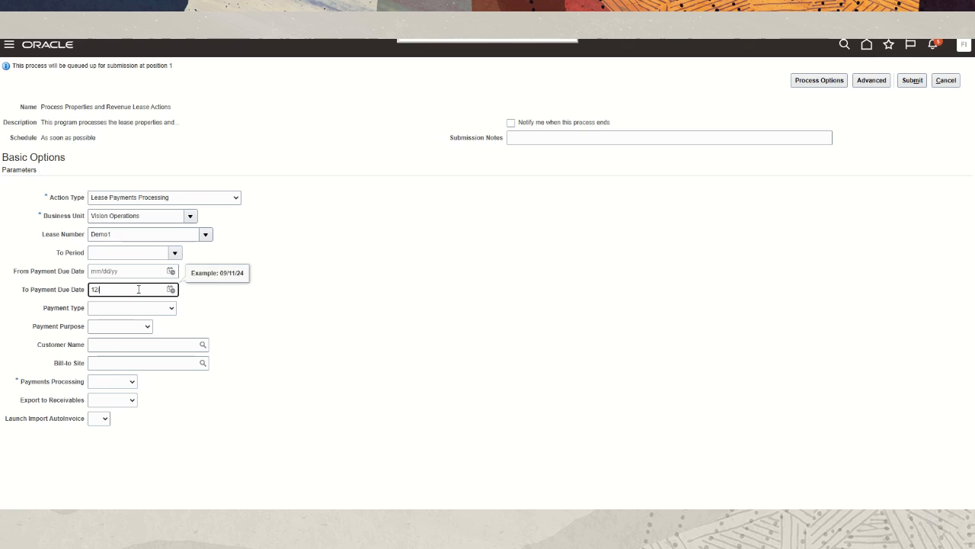
pyautogui.write('/31/25')
pyautogui.click(377, 181)
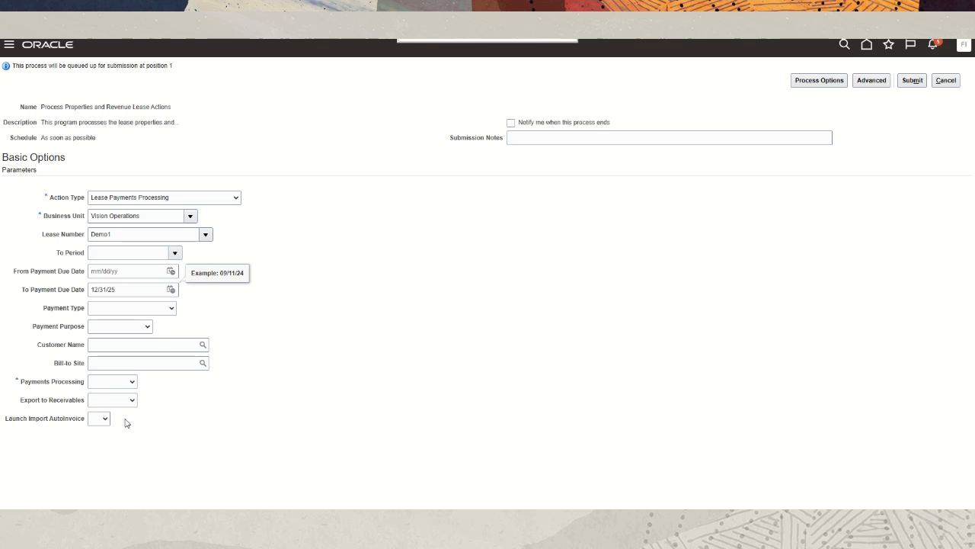
pyautogui.click(133, 385)
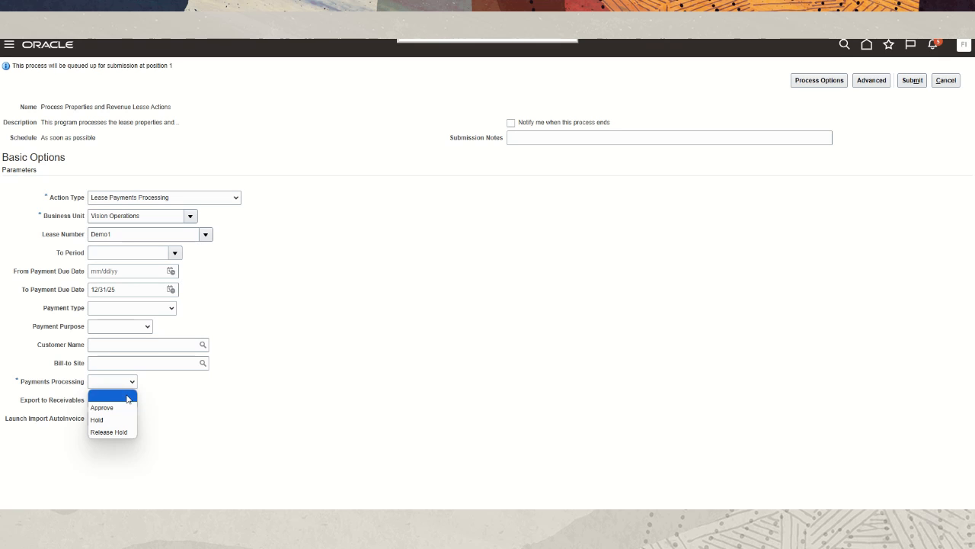
pyautogui.click(126, 406)
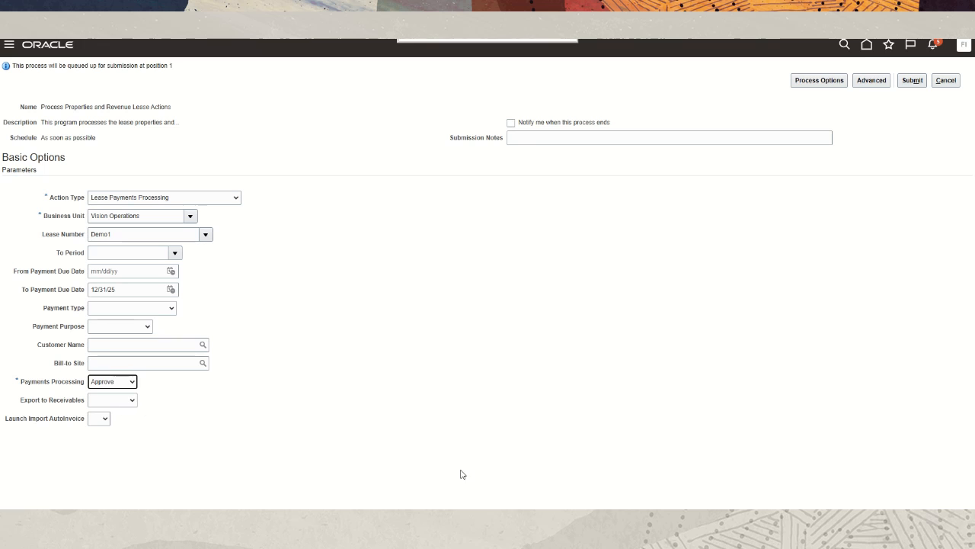
pyautogui.click(910, 83)
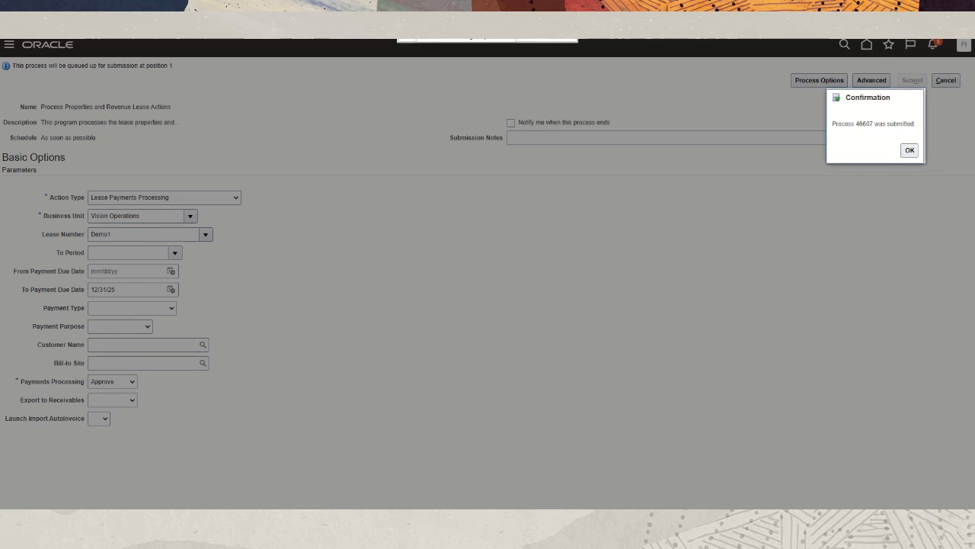
pyautogui.click(910, 150)
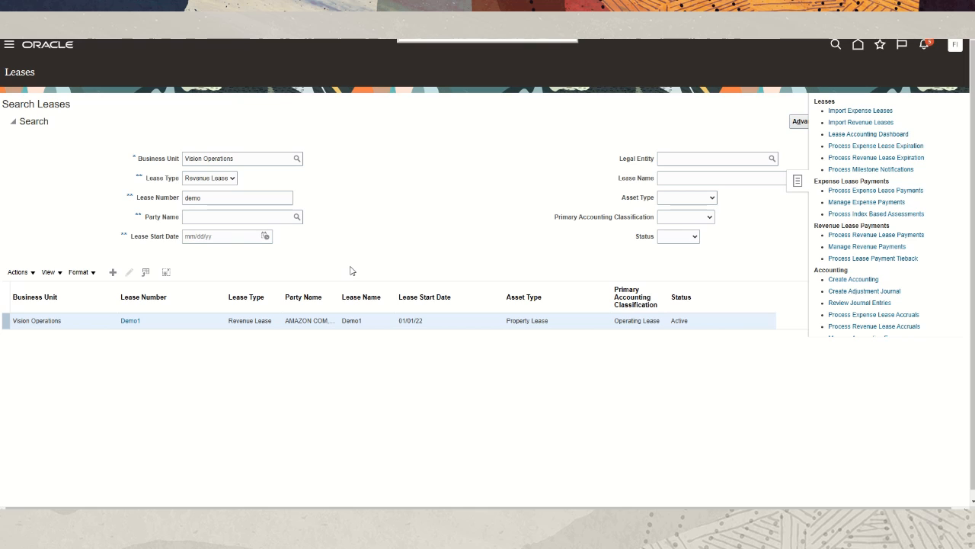
# Step: Create an amendment of lease Demo1 with subtype Scope Decrease and amendment commencement date 01/01/23
pyautogui.click(31, 278)
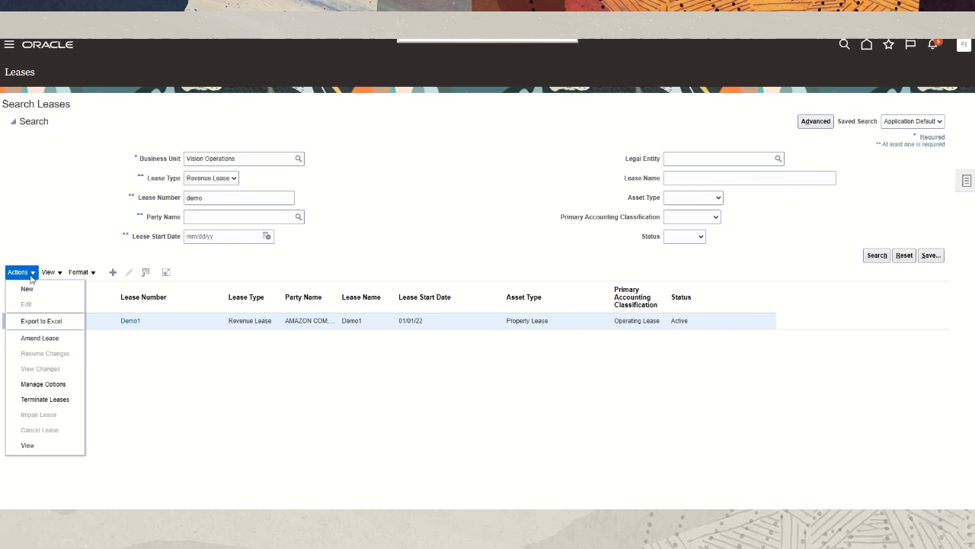
pyautogui.click(38, 338)
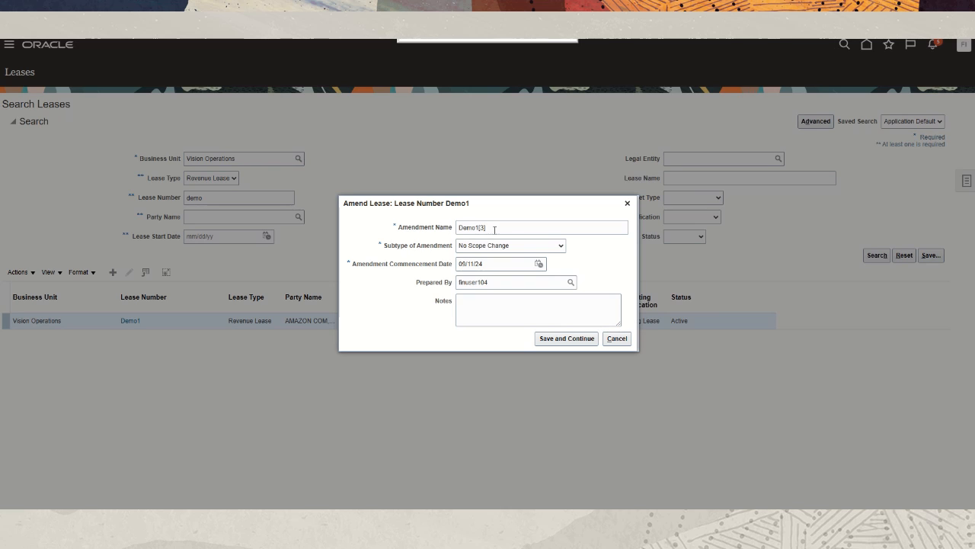
pyautogui.click(561, 246)
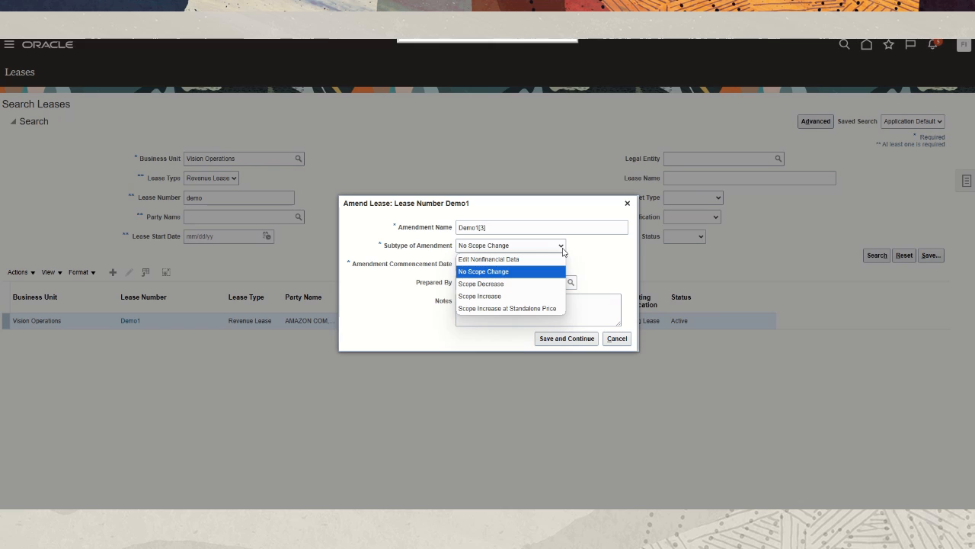
pyautogui.click(505, 284)
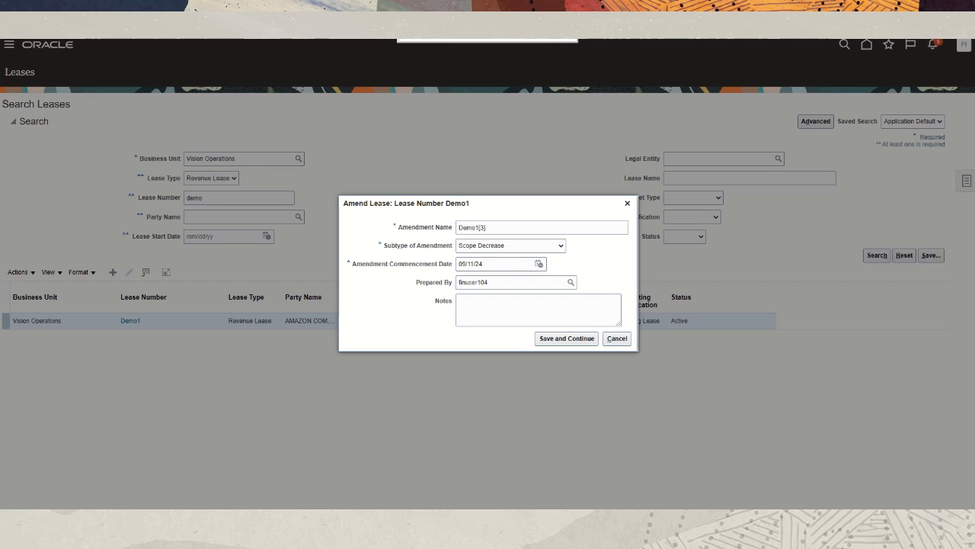
pyautogui.tripleClick(496, 264)
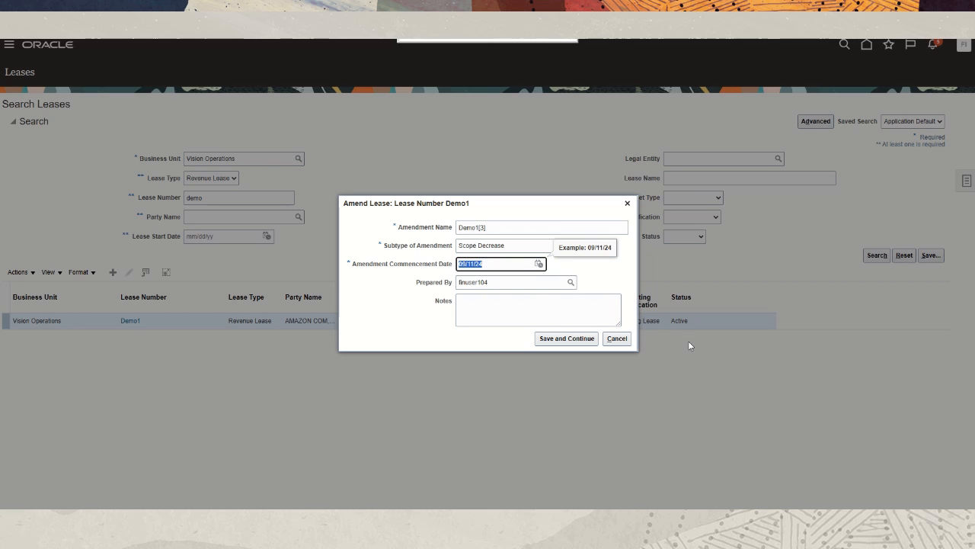
pyautogui.write('01/01/23')
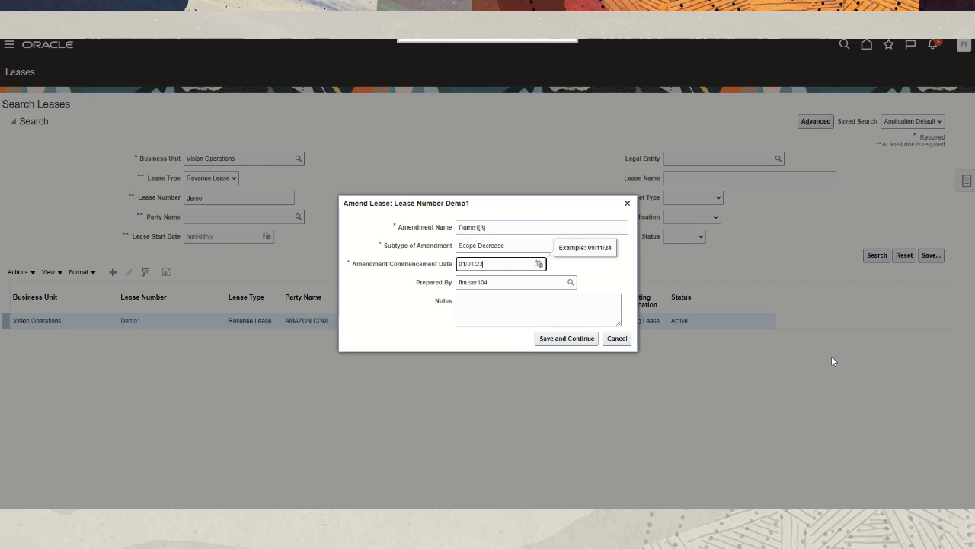
pyautogui.click(575, 341)
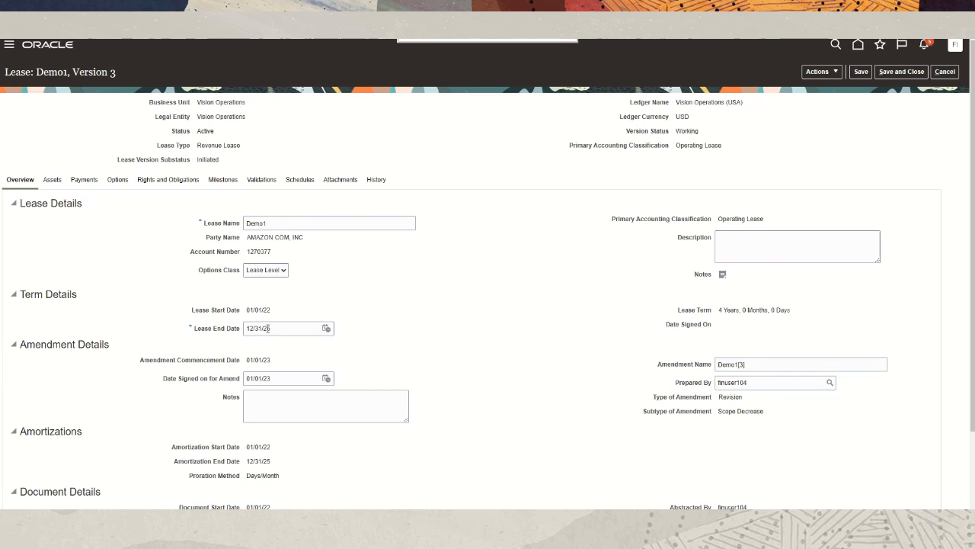
# Step: Set the Lease End Date in the term details to 12/31/24
pyautogui.click(268, 328)
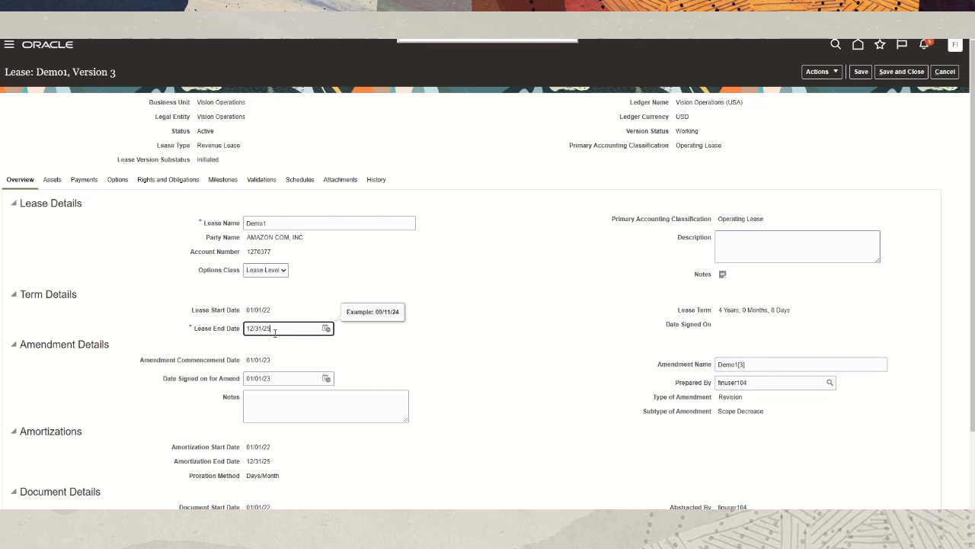
pyautogui.press('BackSpace')
pyautogui.write('4')
pyautogui.press('Tab')
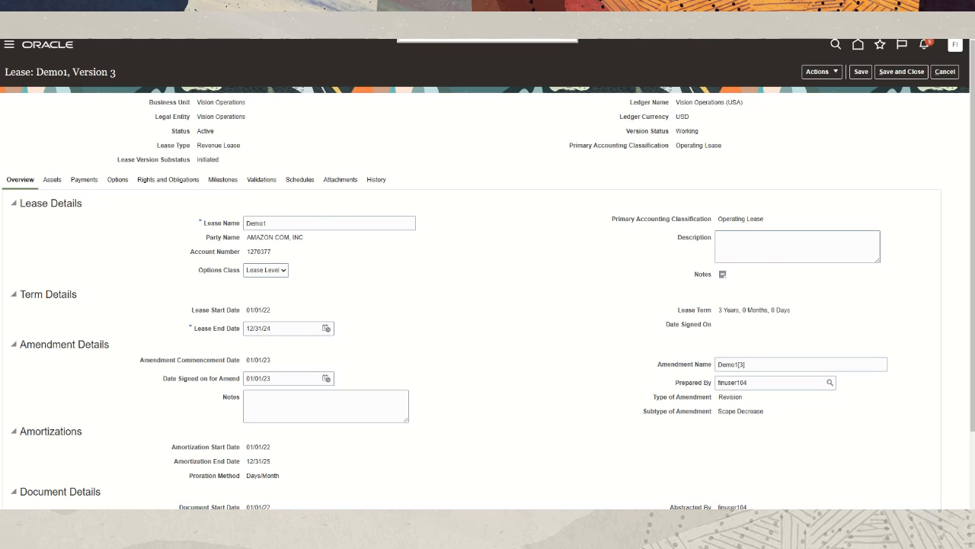
# Step: Set the Asset End Date of Asset2 to 12/31/24 and save the lease
pyautogui.click(53, 181)
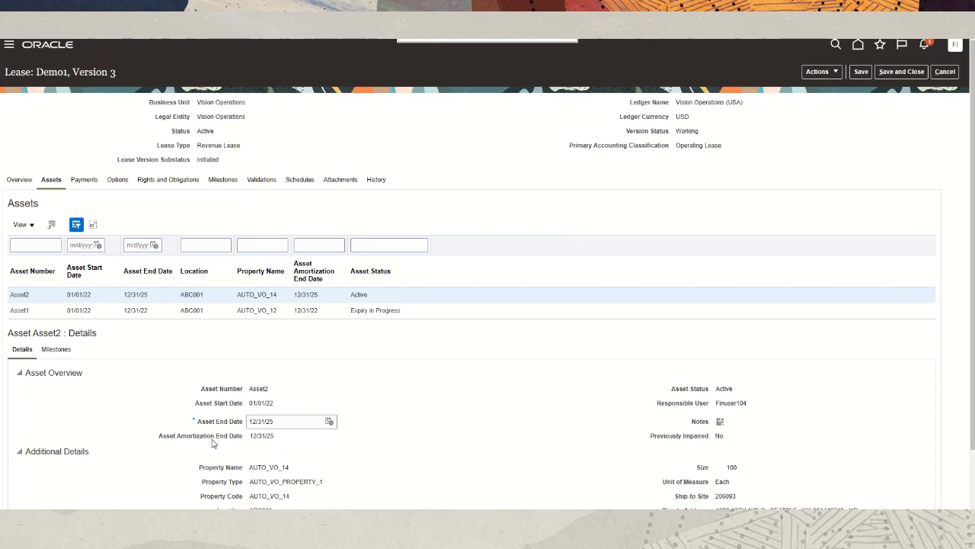
pyautogui.click(277, 421)
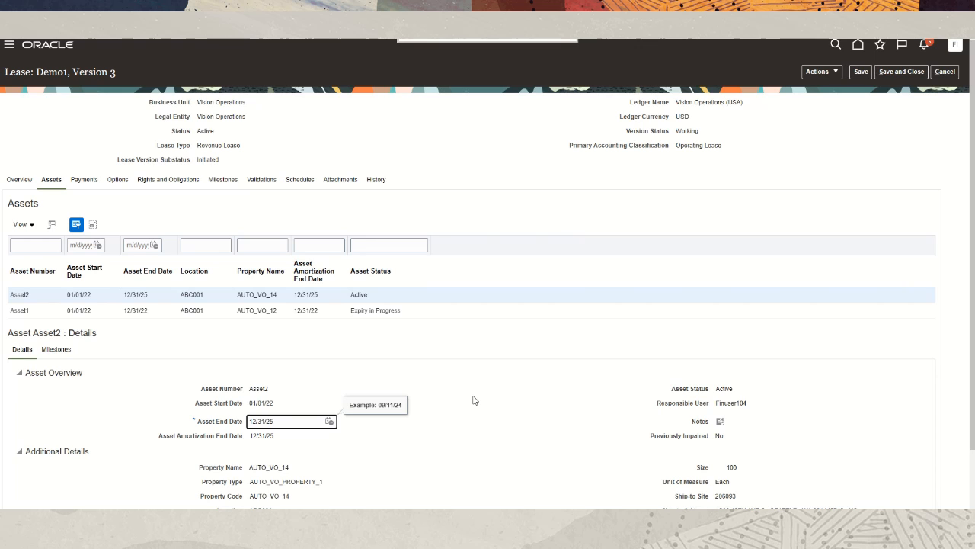
pyautogui.write('4')
pyautogui.press('Tab')
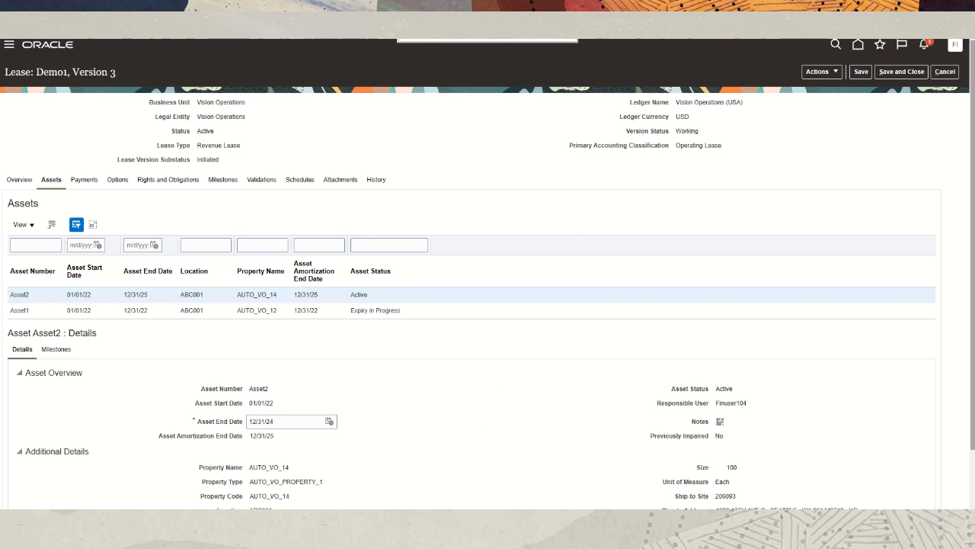
pyautogui.click(862, 71)
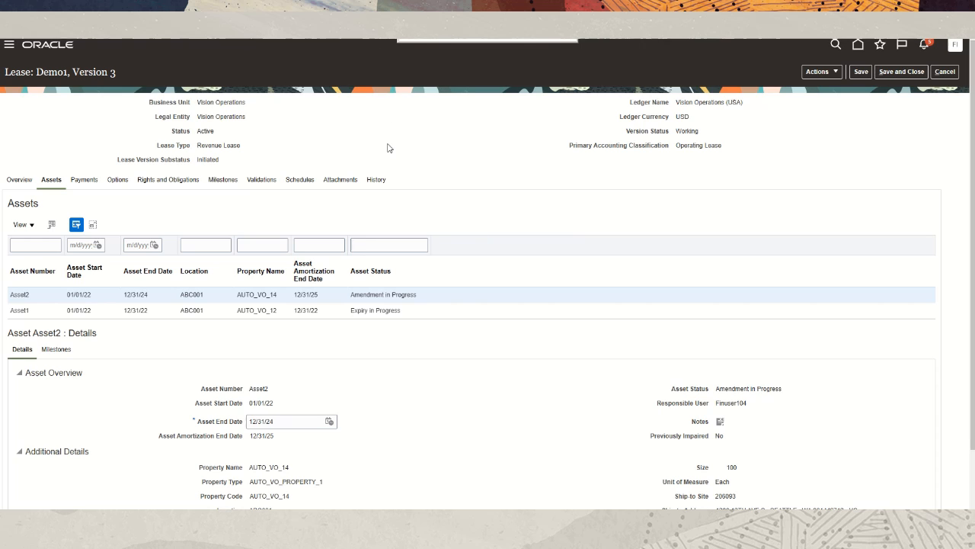
# Step: Review the lease's payments, save the lease, validate the amended version and acknowledge the confirmation
pyautogui.click(85, 181)
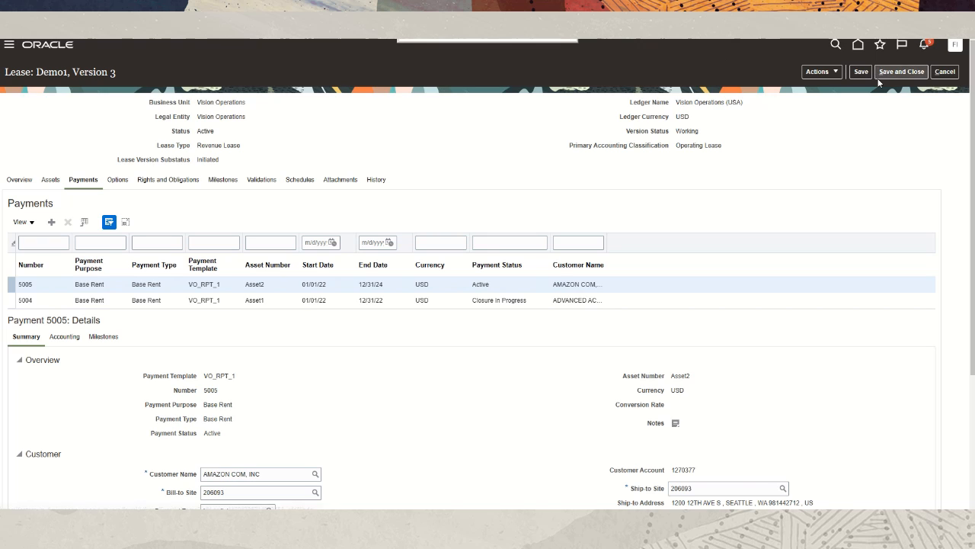
pyautogui.click(861, 72)
pyautogui.click(836, 73)
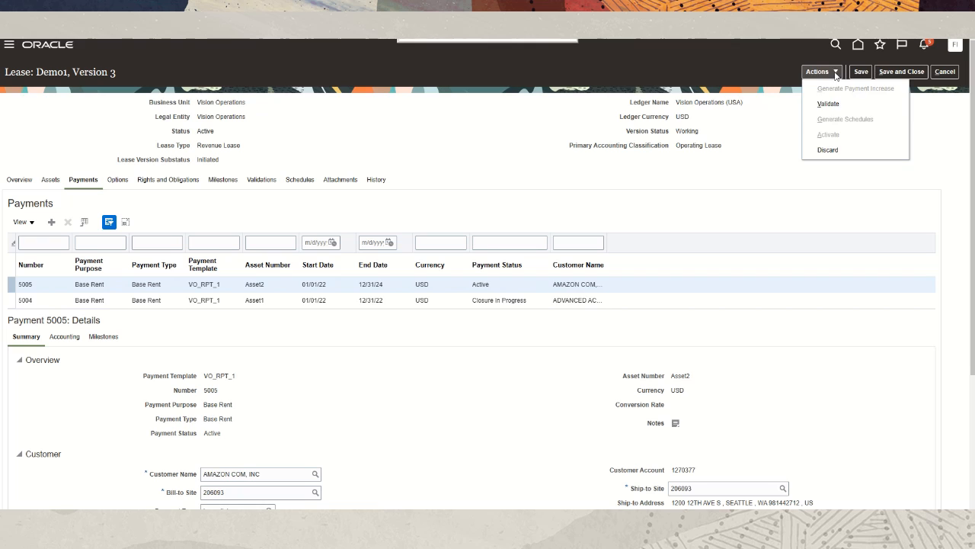
pyautogui.click(828, 103)
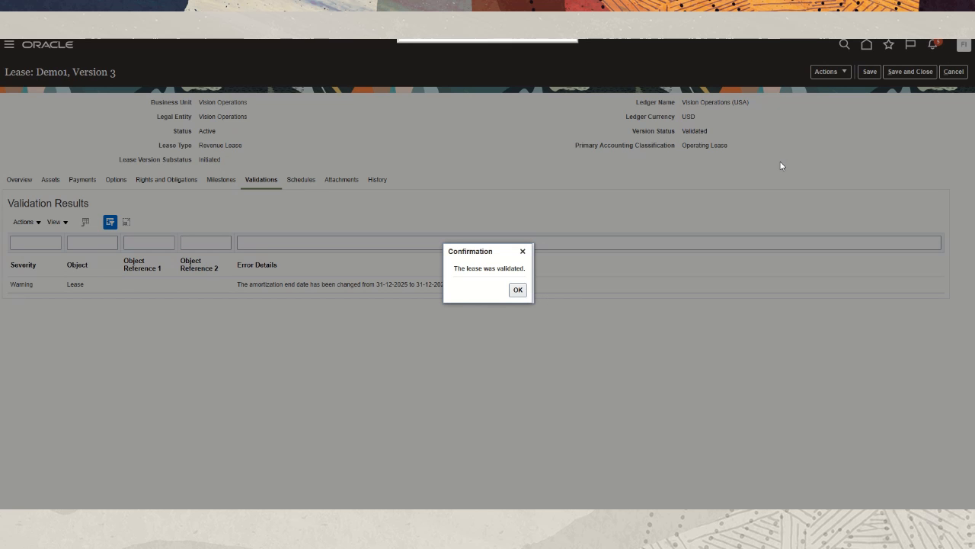
pyautogui.click(518, 290)
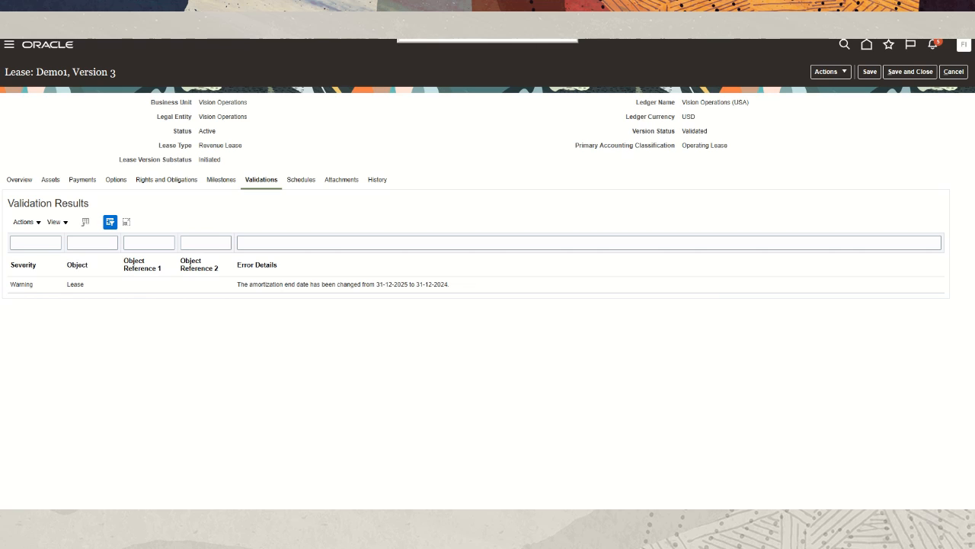
# Step: Generate the schedules for the amended lease version and acknowledge the confirmation
pyautogui.click(844, 74)
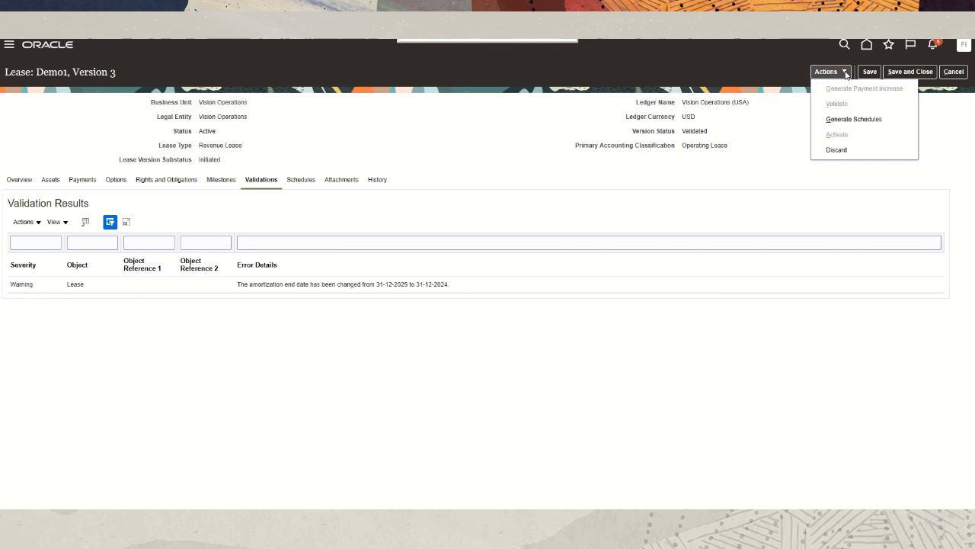
pyautogui.click(854, 120)
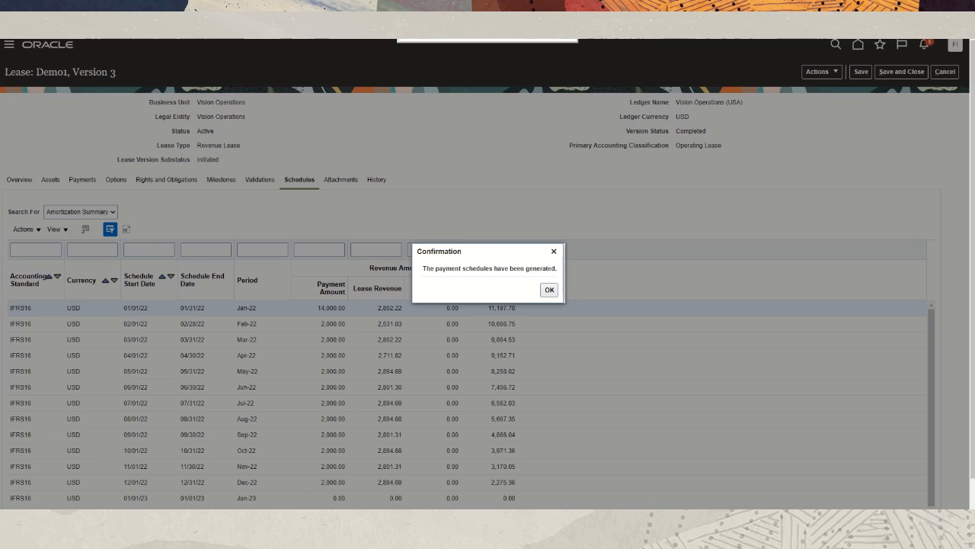
pyautogui.click(549, 290)
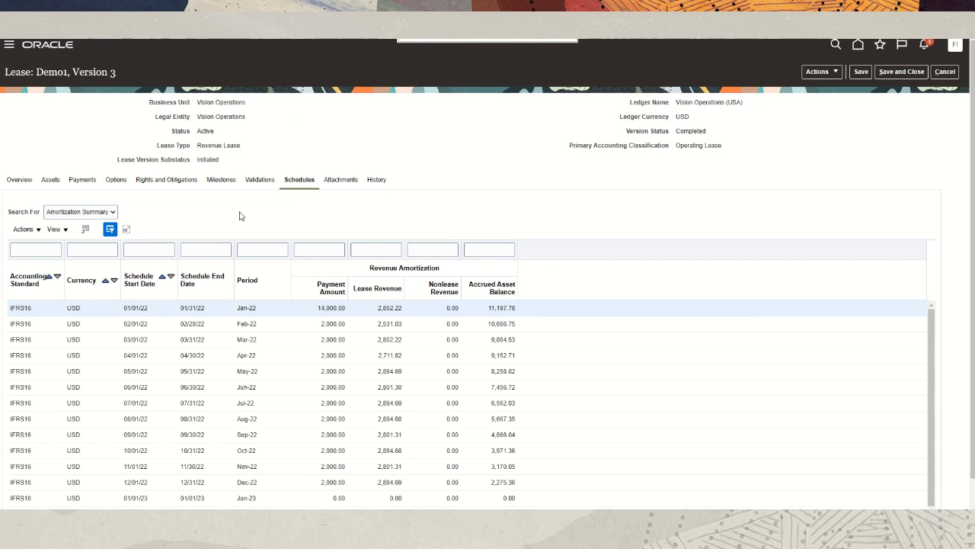
# Step: Review the amended lease's Modification Summary and the Amortization Details schedule for Asset2
pyautogui.click(114, 213)
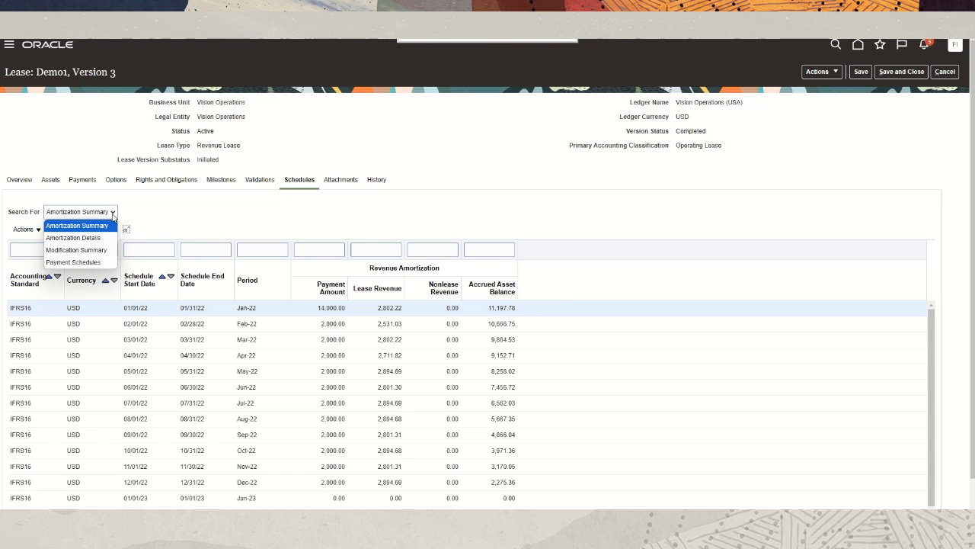
pyautogui.click(95, 249)
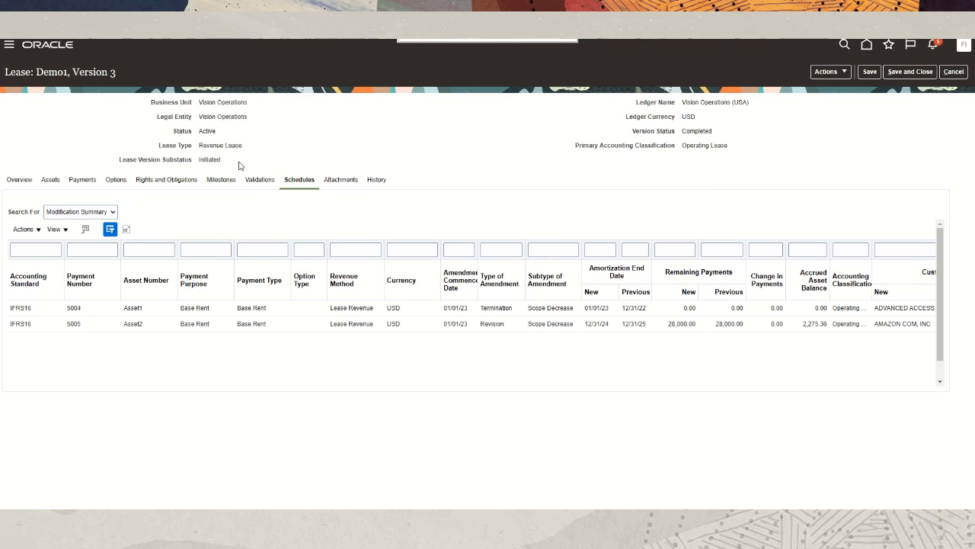
pyautogui.click(114, 214)
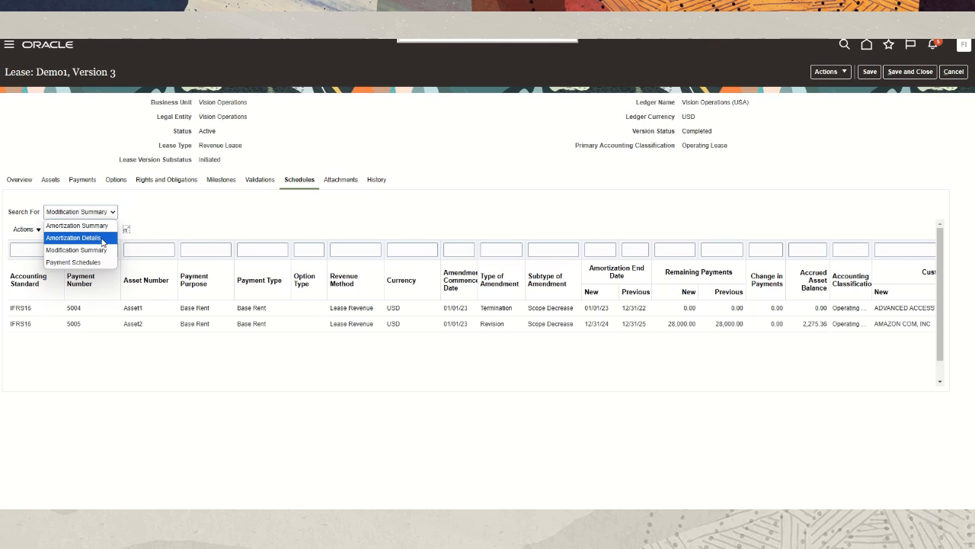
pyautogui.click(101, 234)
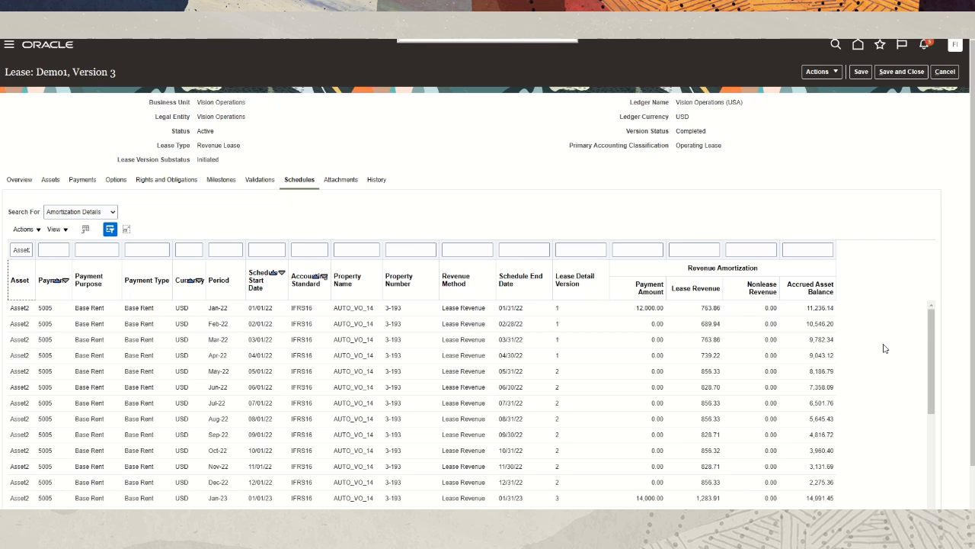
pyautogui.scroll(-5, 887, 349)
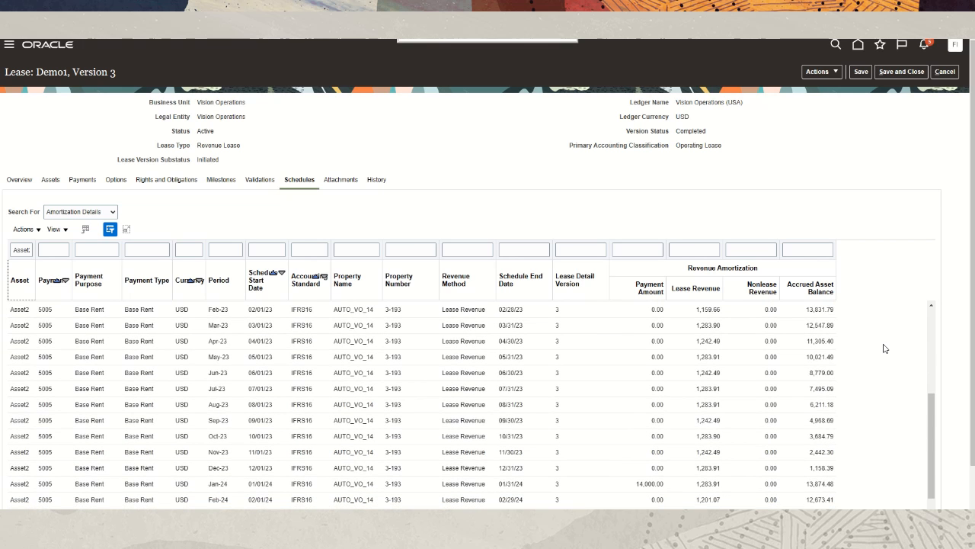
pyautogui.scroll(-4, 886, 348)
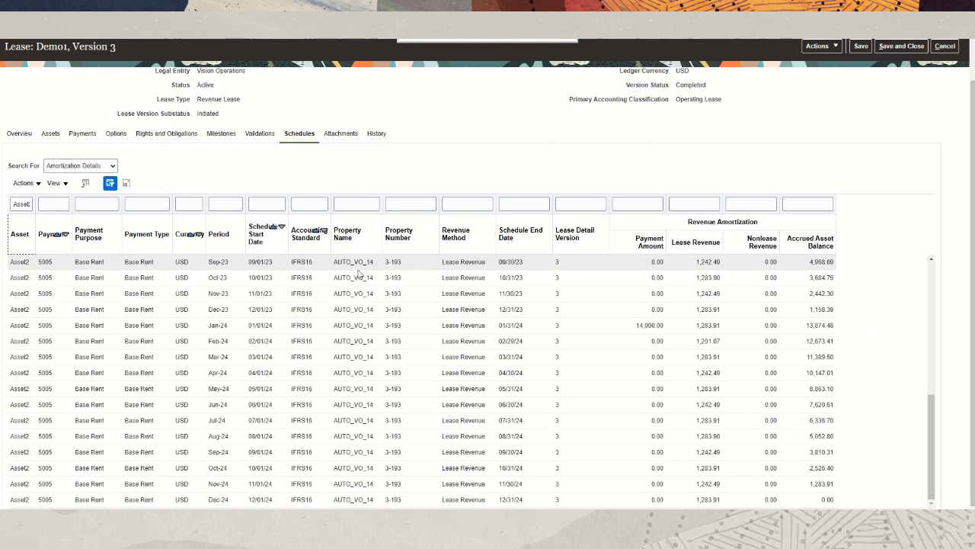
# Step: Filter the Amortization Details schedule by Asset1 and examine its rows
pyautogui.click(14, 204)
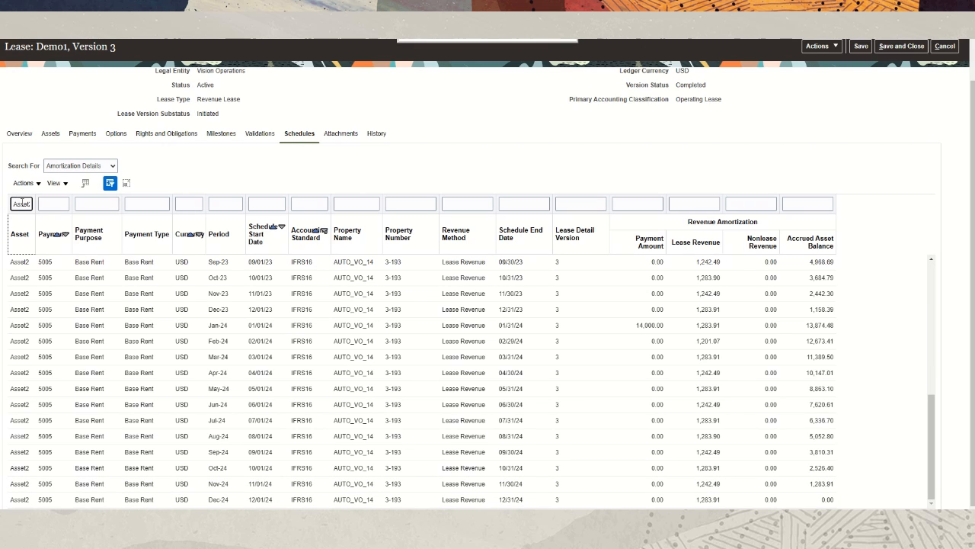
pyautogui.write('Asset2')
pyautogui.press('BackSpace')
pyautogui.write('1')
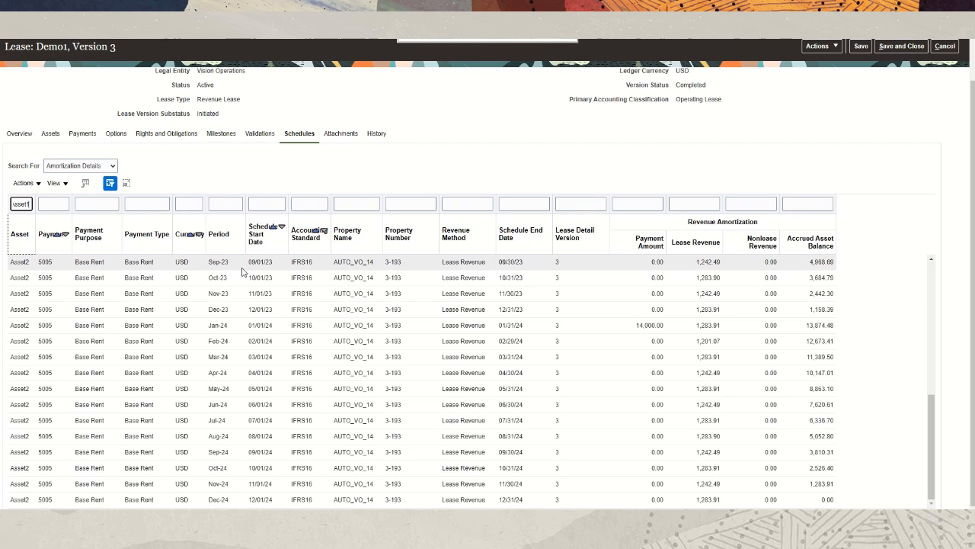
pyautogui.press('Return')
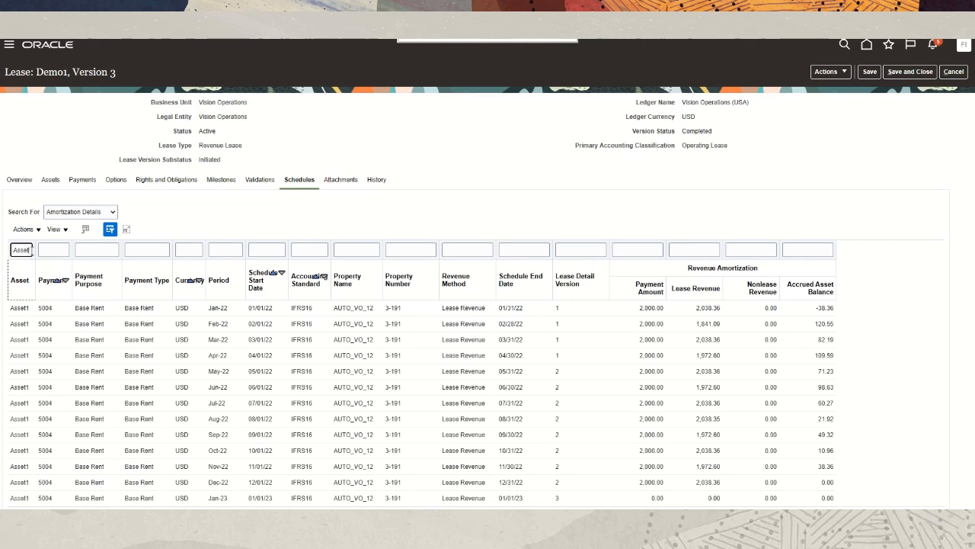
pyautogui.moveTo(29, 251); pyautogui.dragTo(41, 252)
pyautogui.press('BackSpace')
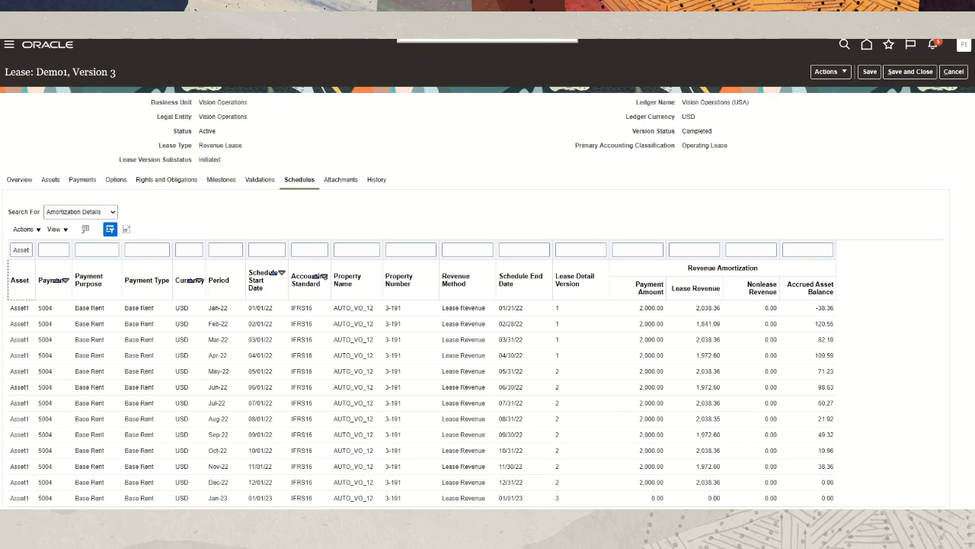
# Step: Activate the amended version 3 of lease Demo1 and acknowledge the confirmation
pyautogui.click(844, 73)
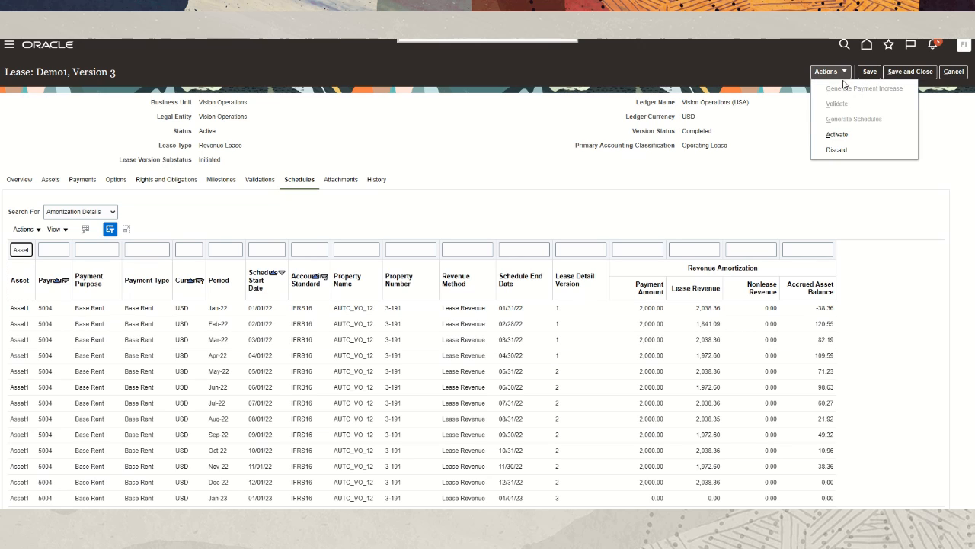
pyautogui.click(838, 135)
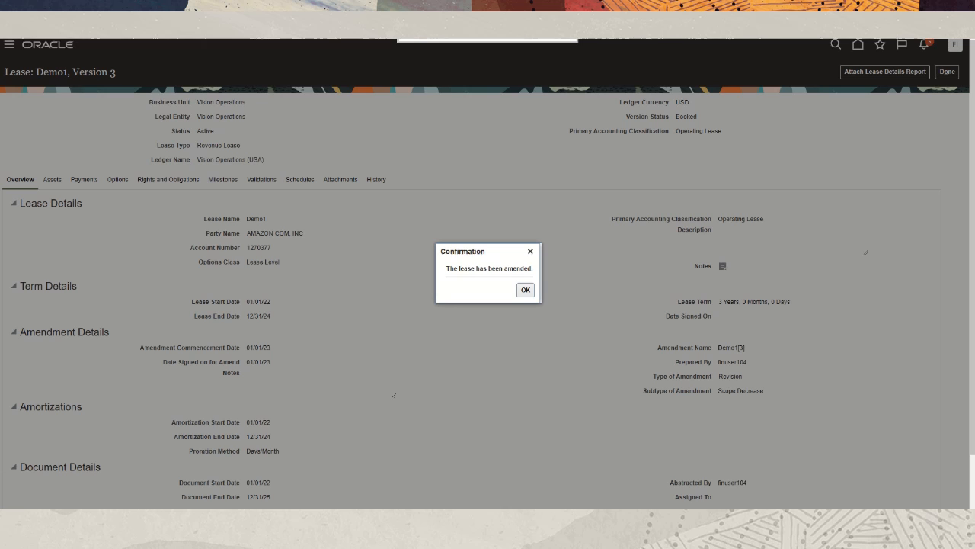
pyautogui.click(527, 291)
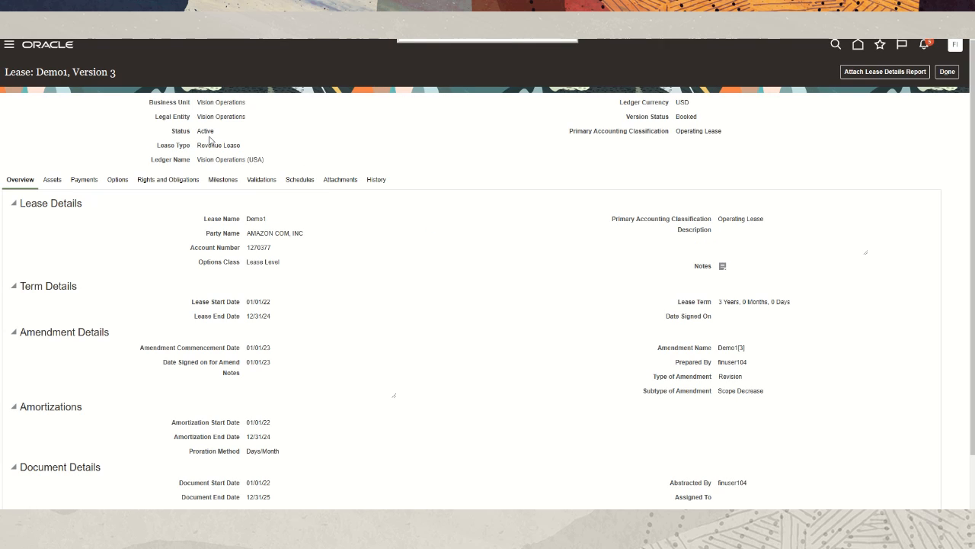